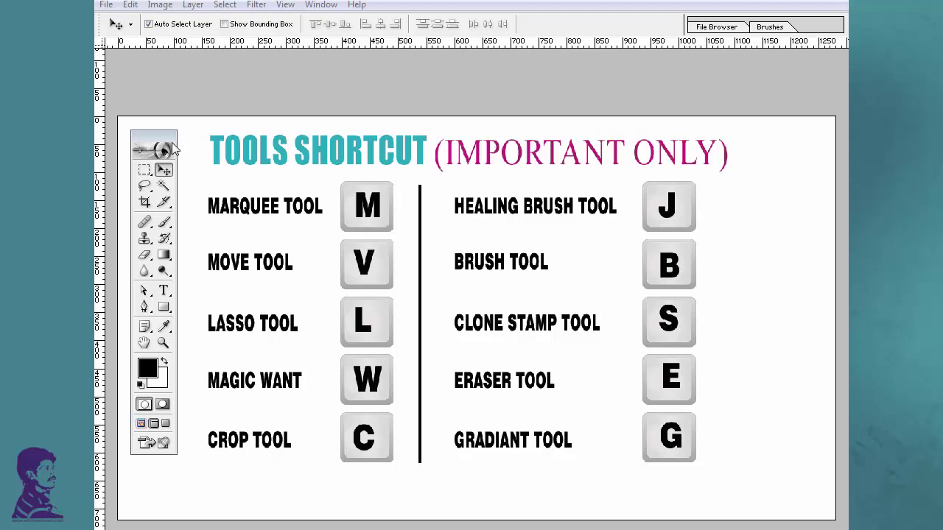
Reposition the floating toolbox beside the shortcut chart and switch to the Rectangular Marquee tool (M)
left_click_drag(168, 137, 165, 145)
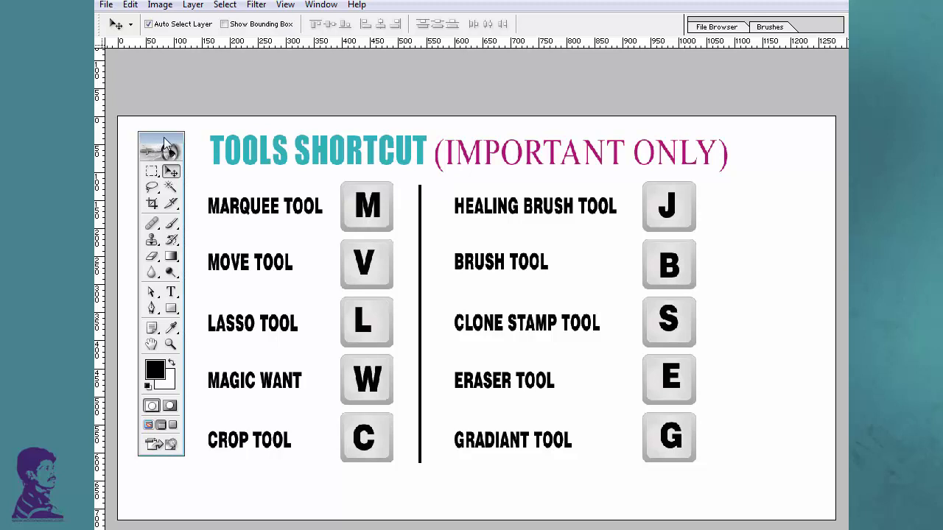
left_click_drag(173, 146, 169, 143)
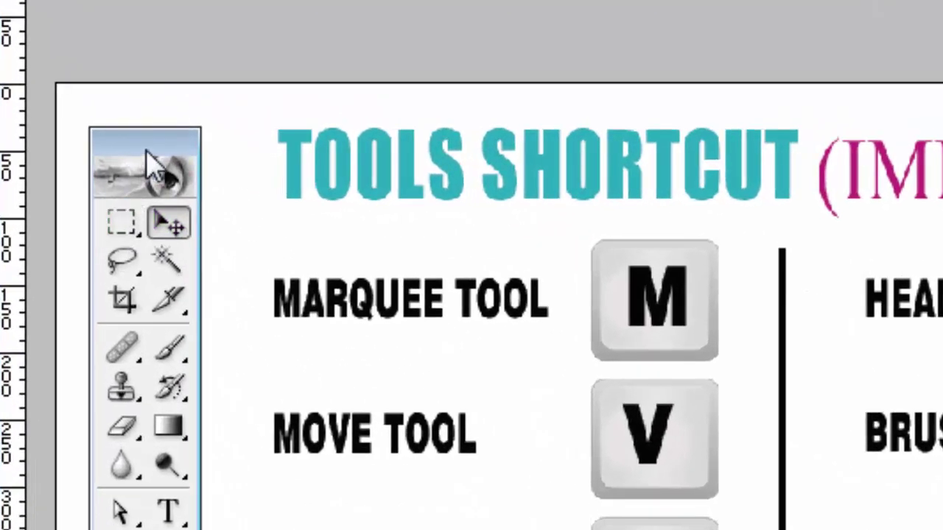
left_click_drag(163, 151, 170, 129)
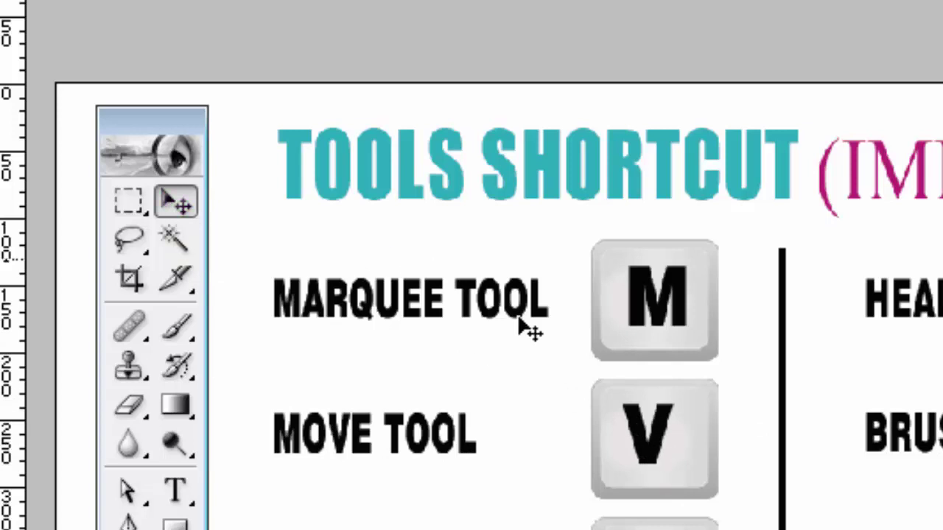
key("m")
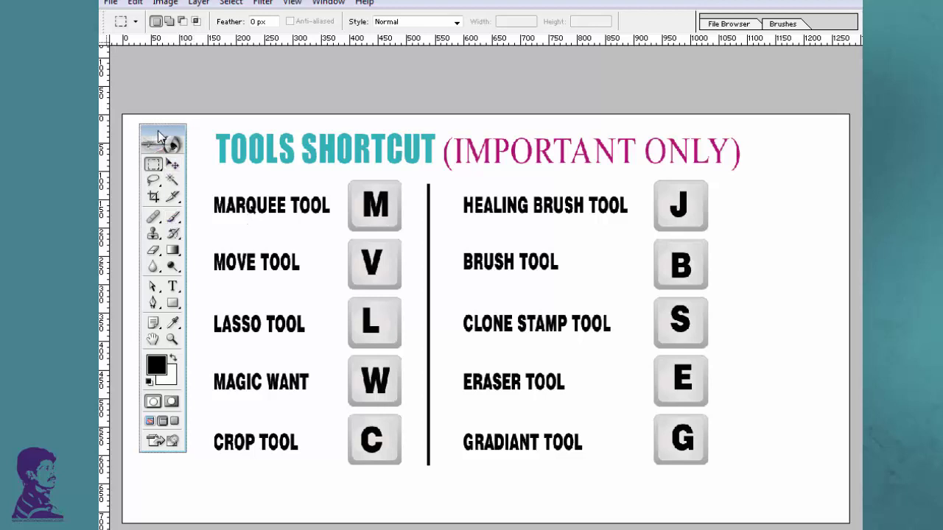
Nudge the toolbox right, then show and dismiss the marquee tool variants
left_click_drag(160, 138, 167, 138)
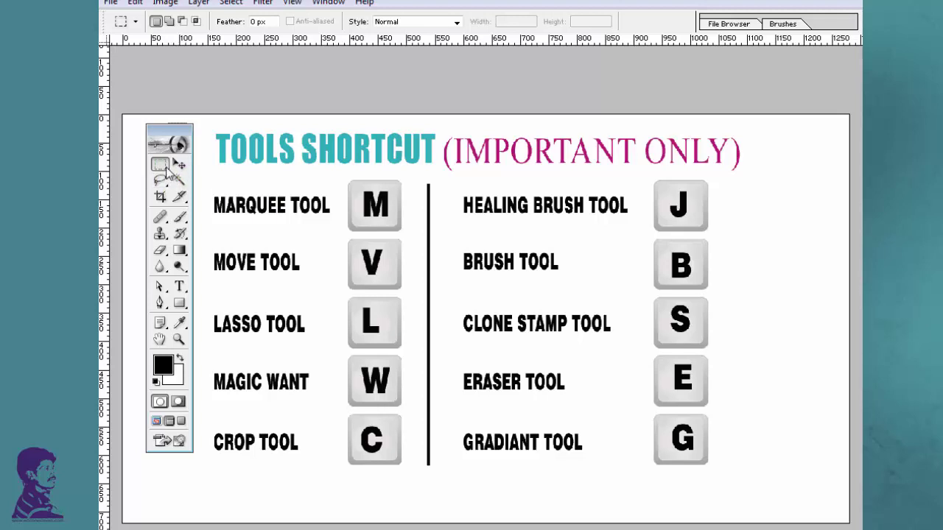
left_click(166, 169)
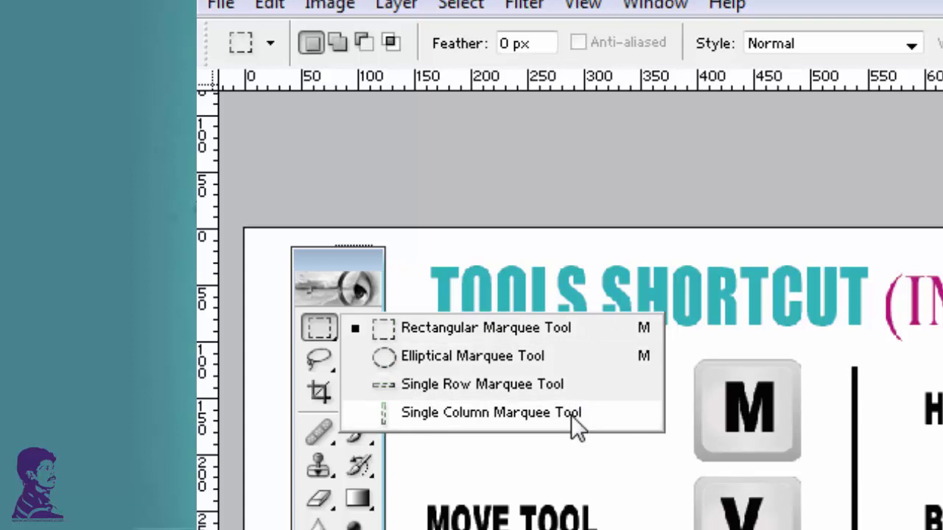
key("Escape")
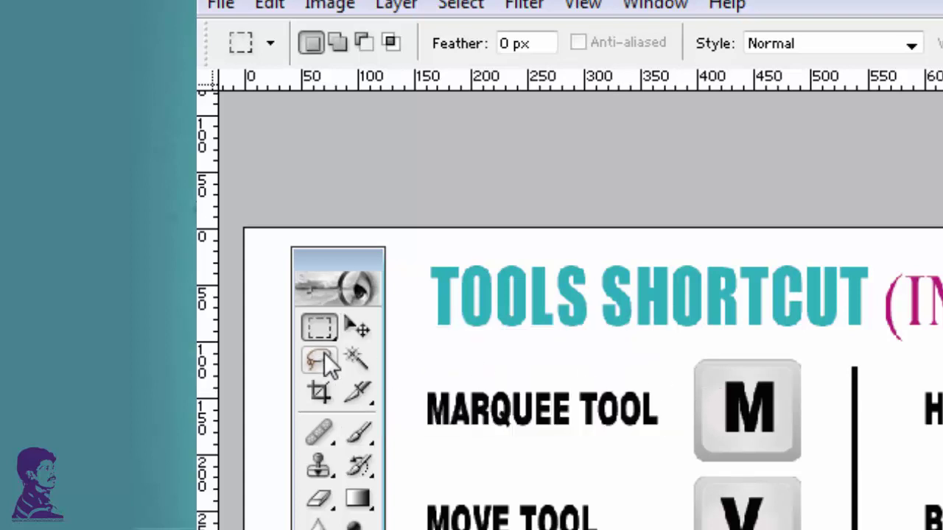
right_click(321, 324)
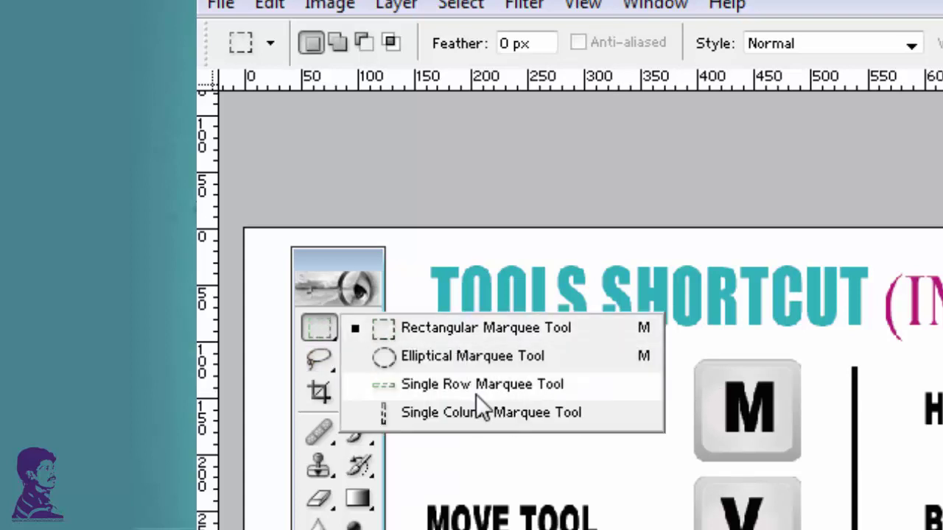
key("Escape")
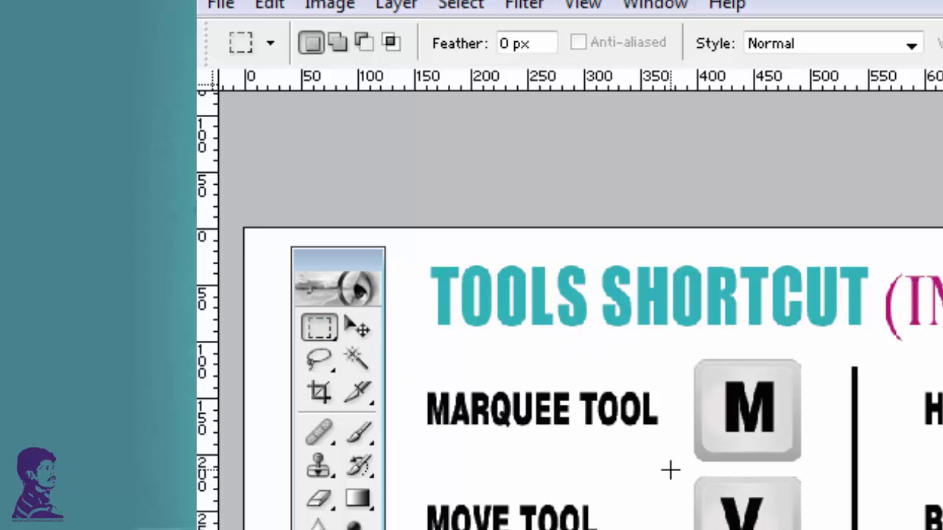
Cycle marquee shapes with Shift+M, ending on the Elliptical Marquee
key("shift+m")
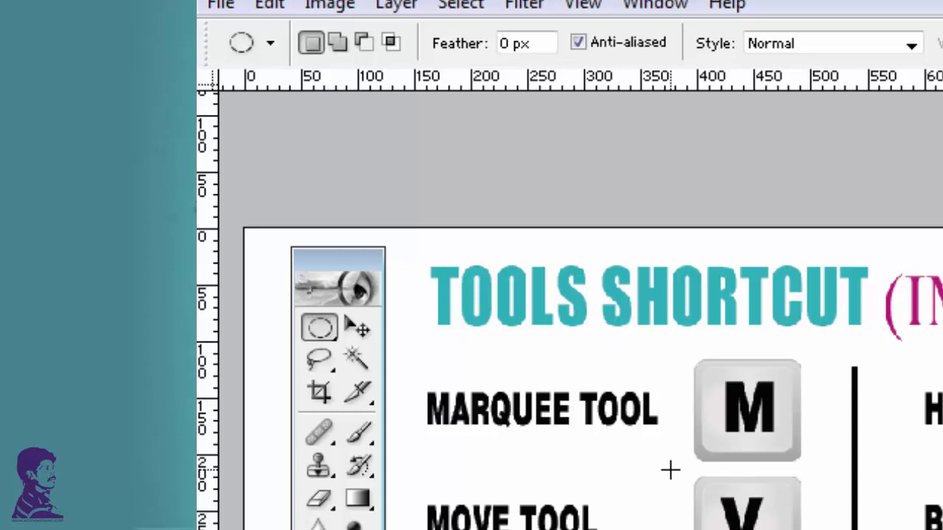
key("shift+m")
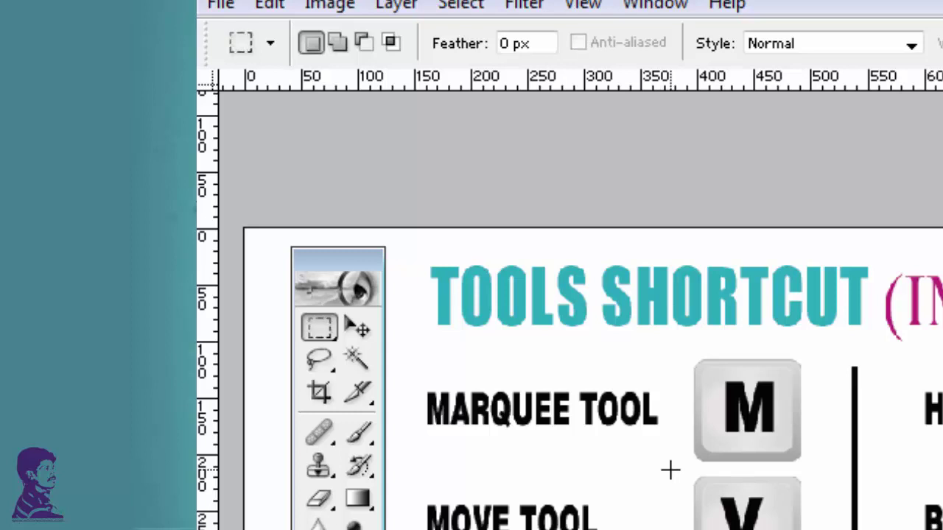
key("shift+m")
key("shift+m")
key("shift+m")
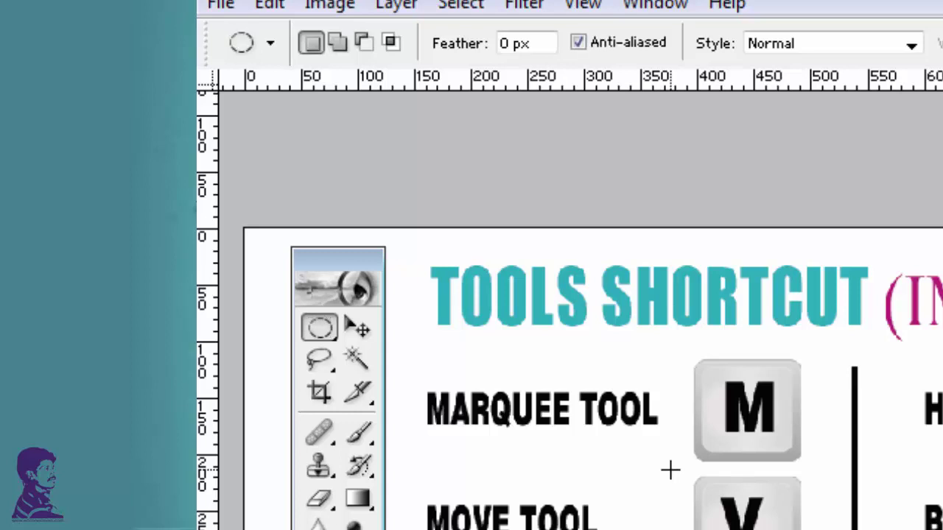
key("shift+m")
key("shift+m")
key("shift+m")
key("shift+m")
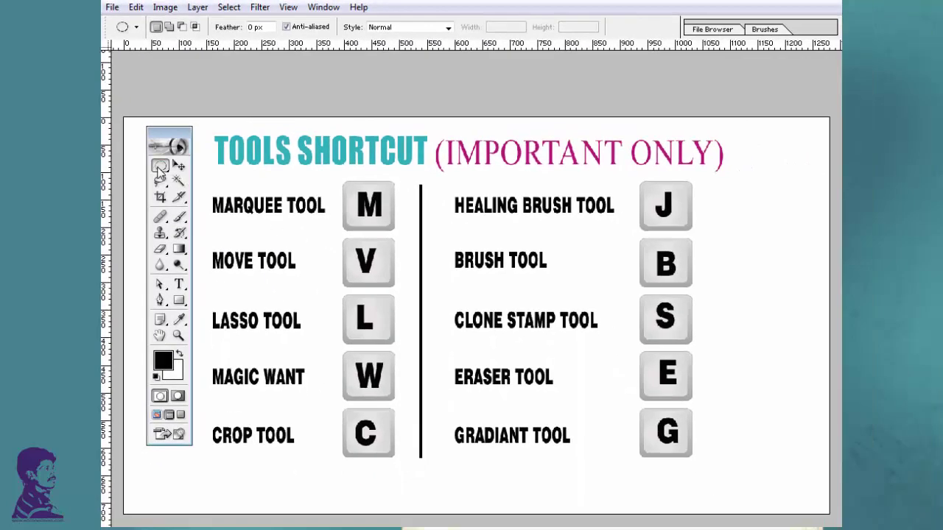
Switch to Single Row Marquee and make a one-pixel row selection across the sheet
right_click(159, 168)
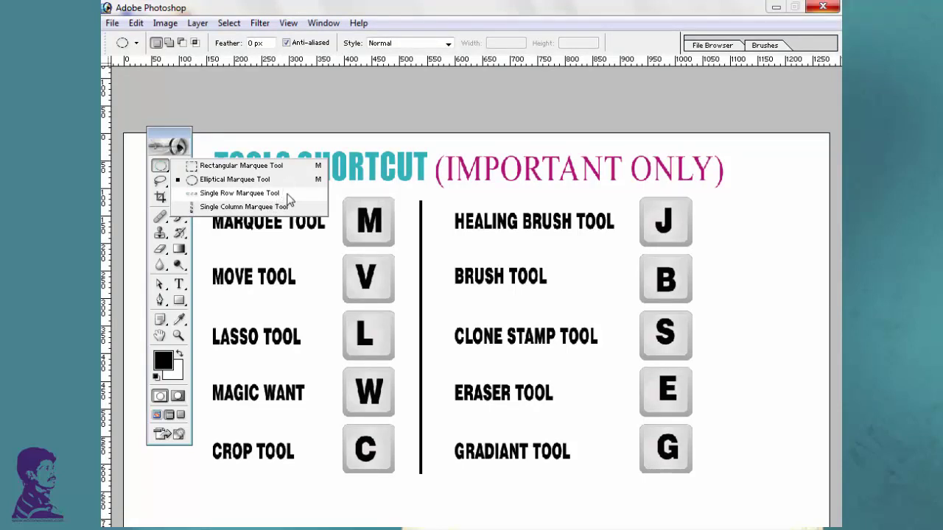
left_click(288, 195)
left_click(436, 196)
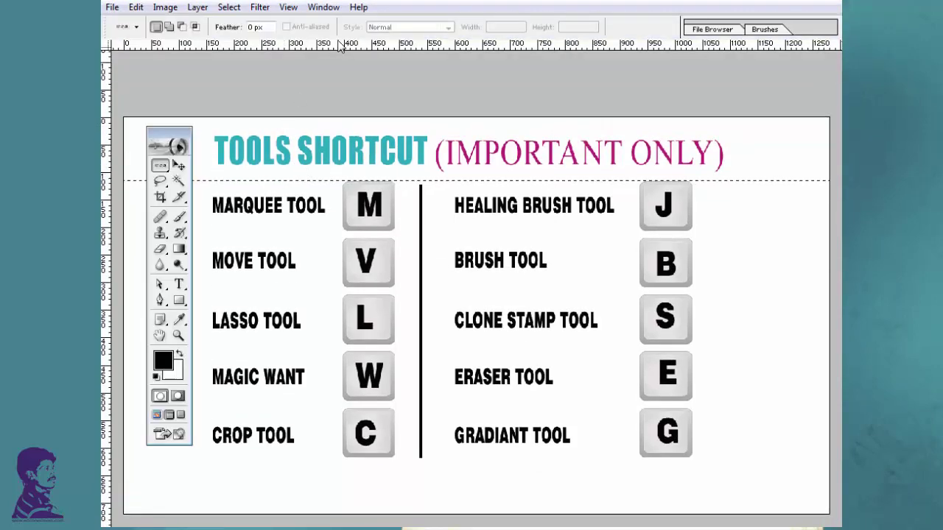
left_click(323, 7)
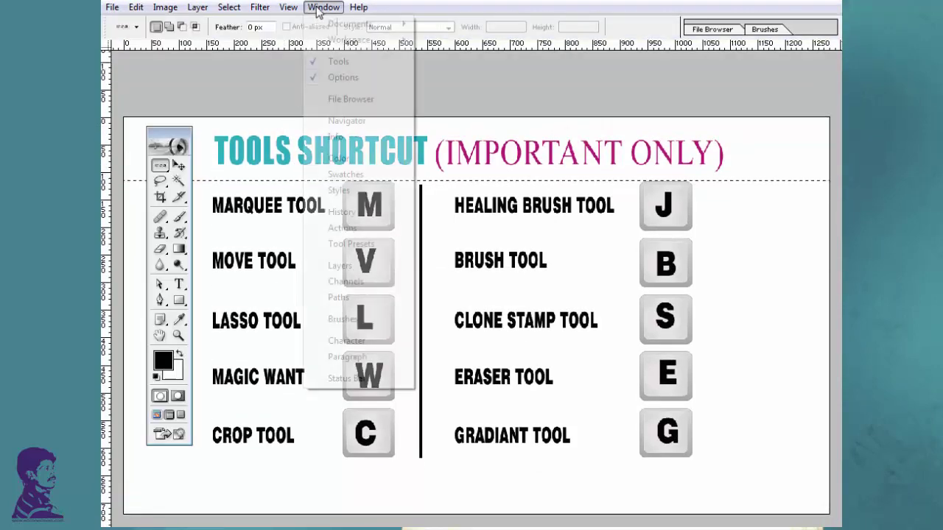
left_click(158, 147)
Make a one-pixel Single Column selection, deselect it, and return to Rectangular Marquee
left_click(160, 165)
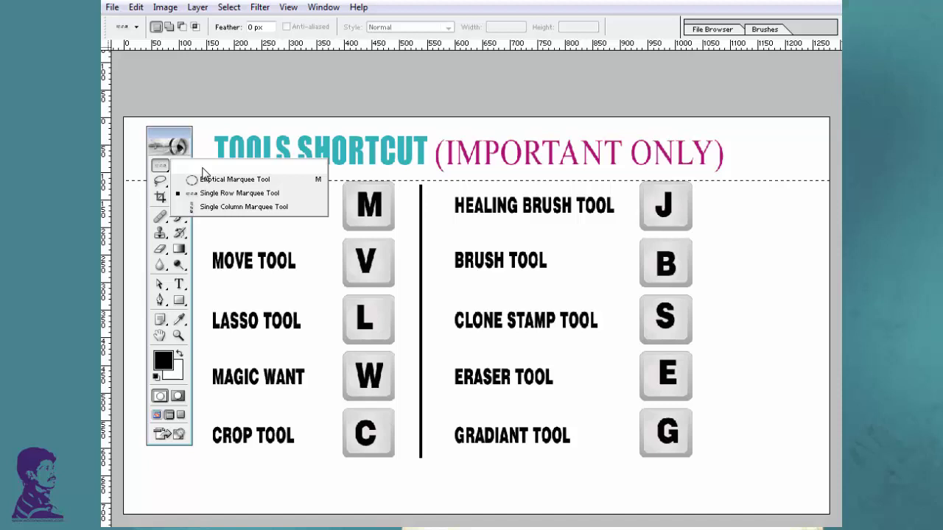
left_click(241, 208)
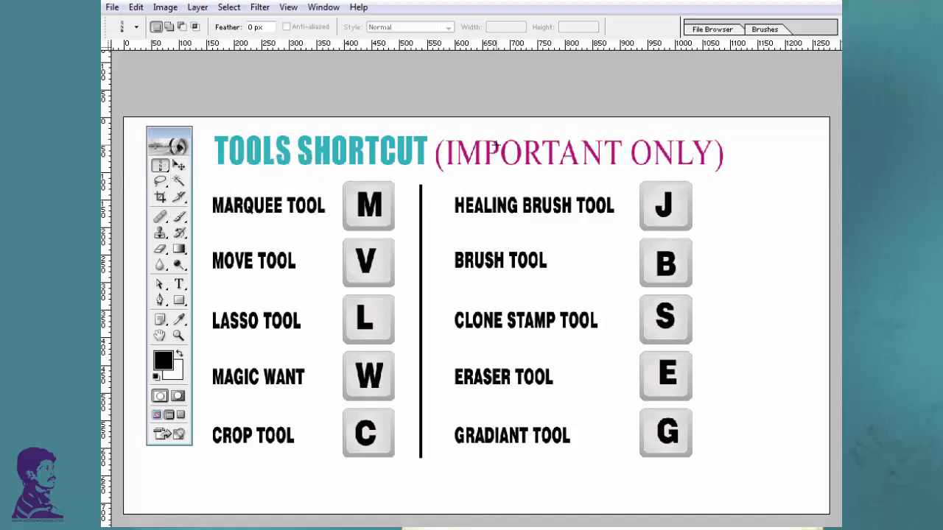
left_click(511, 144)
left_click(528, 131)
key("ctrl+d")
right_click(160, 166)
left_click(231, 168)
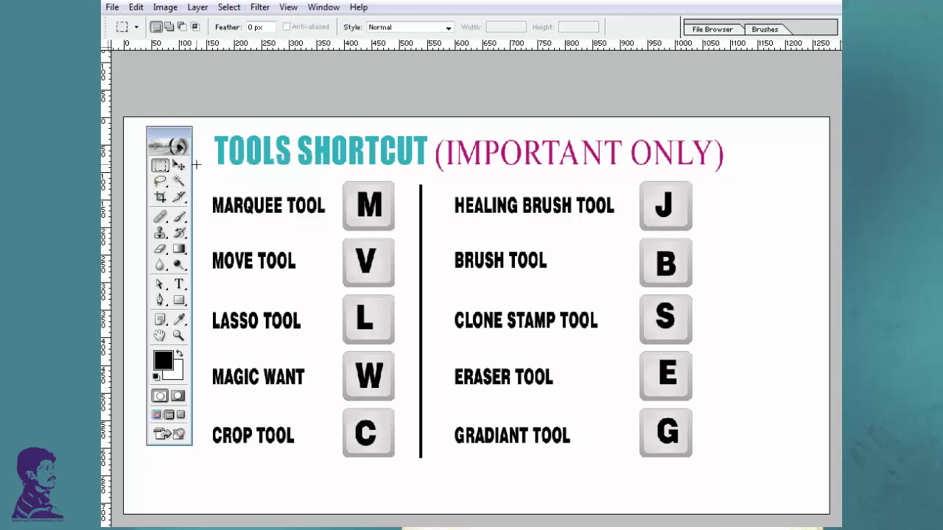
Switch to Elliptical Marquee, then choose Polygonal Lasso and cycle lasso variants with Shift+L
key("shift+m")
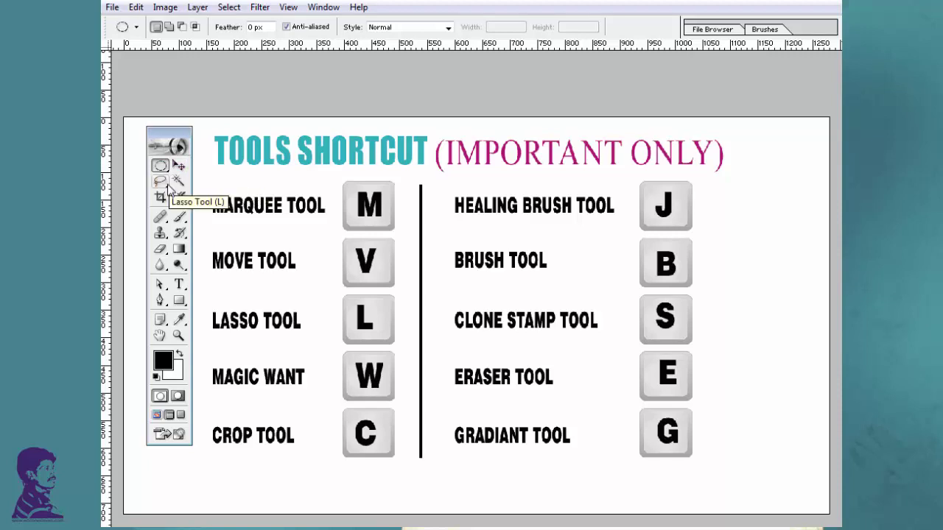
left_click(162, 183)
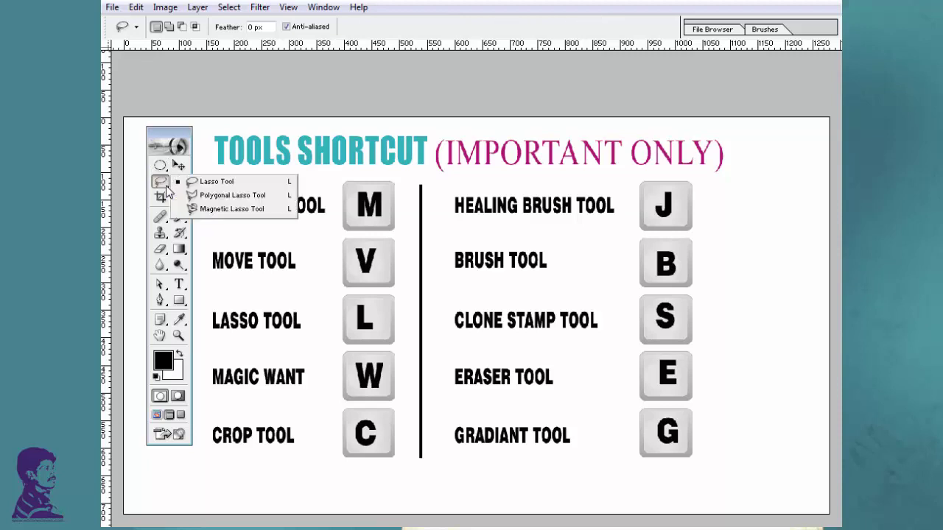
left_click(250, 199)
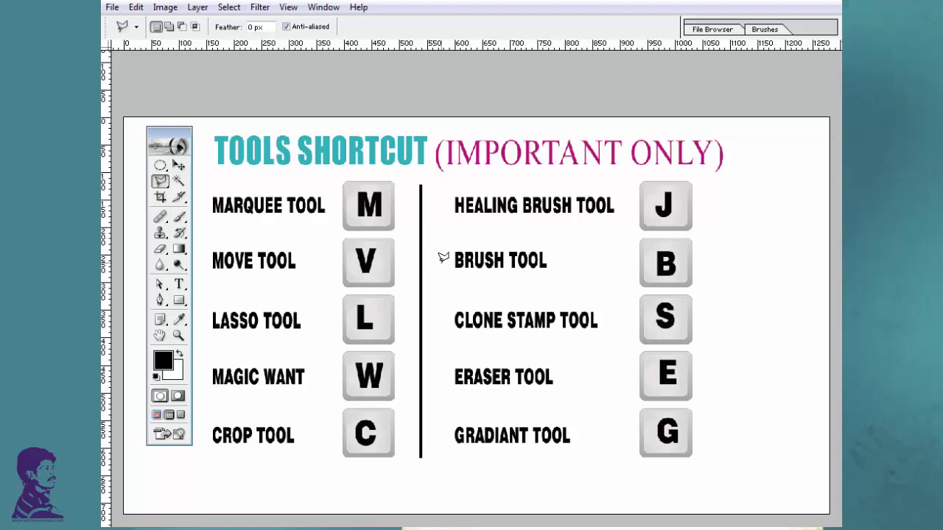
key("shift+l")
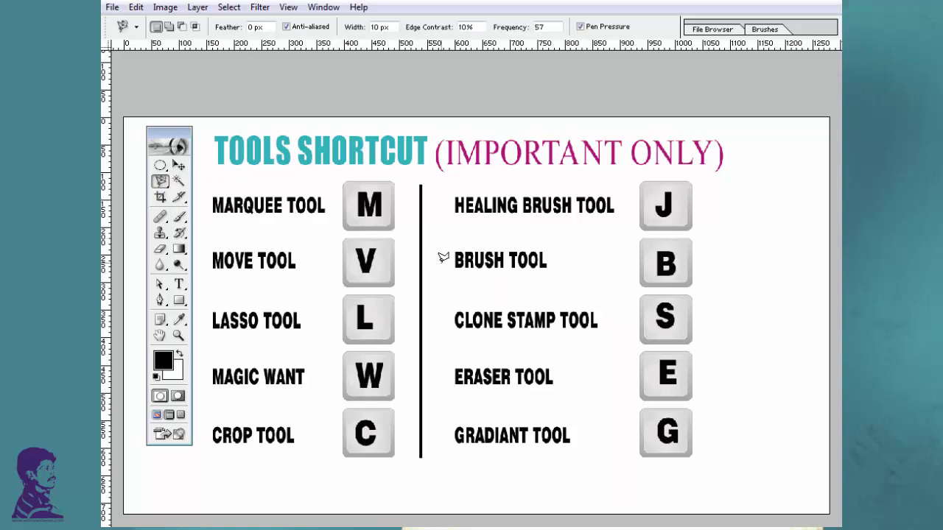
key("shift+l")
key("shift+l")
key("shift+l")
key("shift+l")
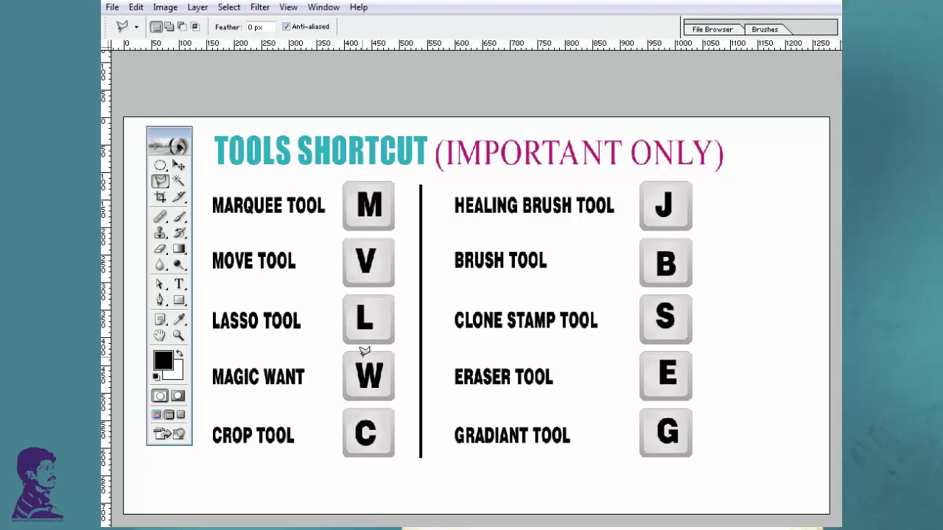
Magic-wand select the R in SHORTCUT and the white background, deselect, and switch to Crop (C)
left_click(357, 156)
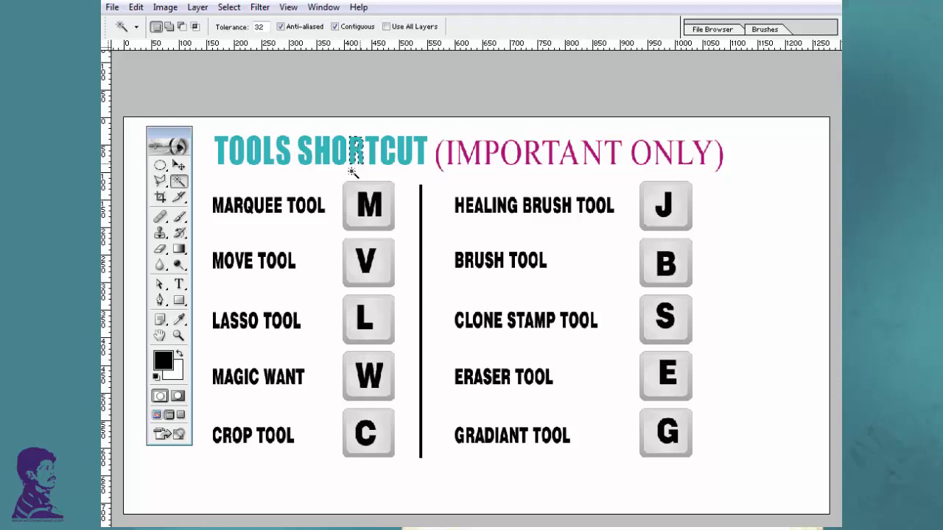
left_click(639, 191)
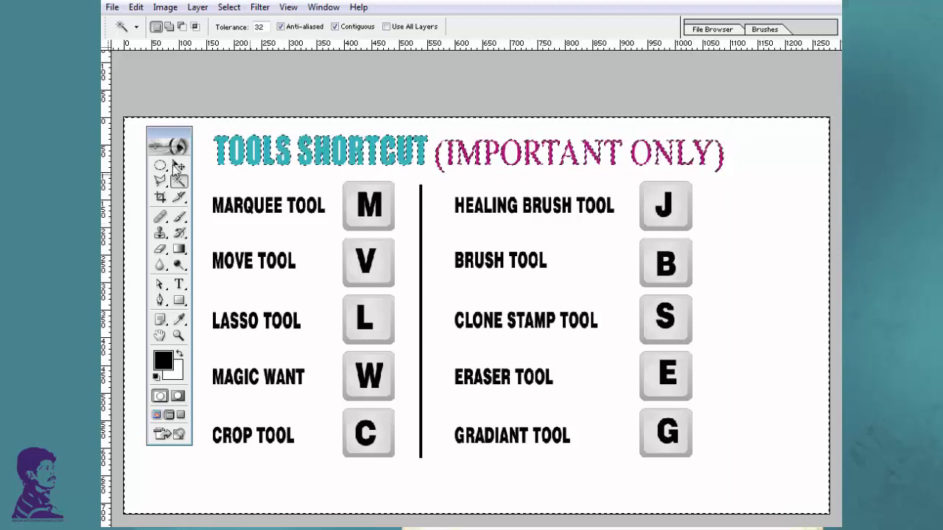
left_click(235, 8)
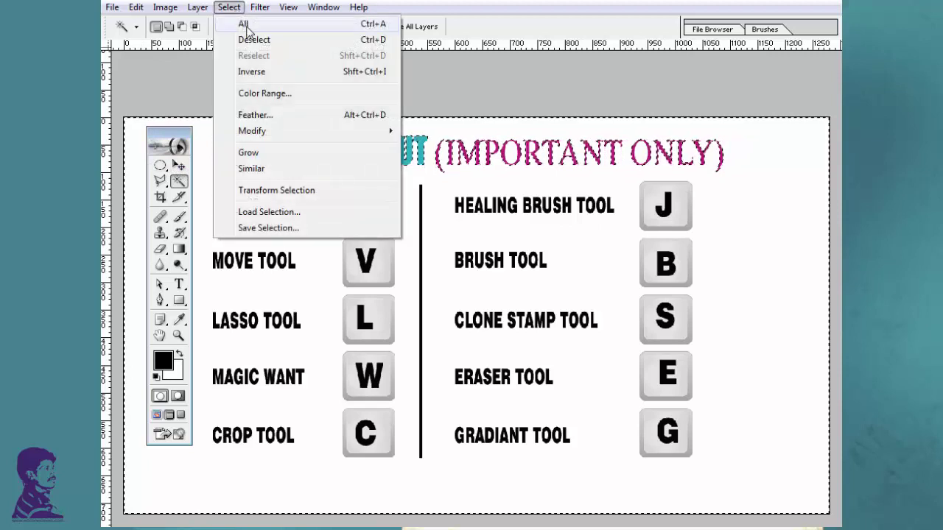
left_click(243, 37)
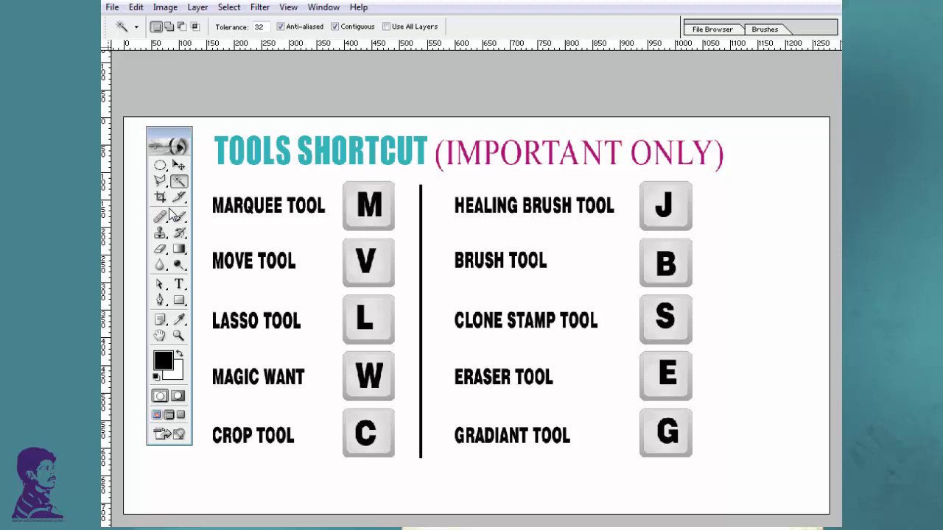
key("c")
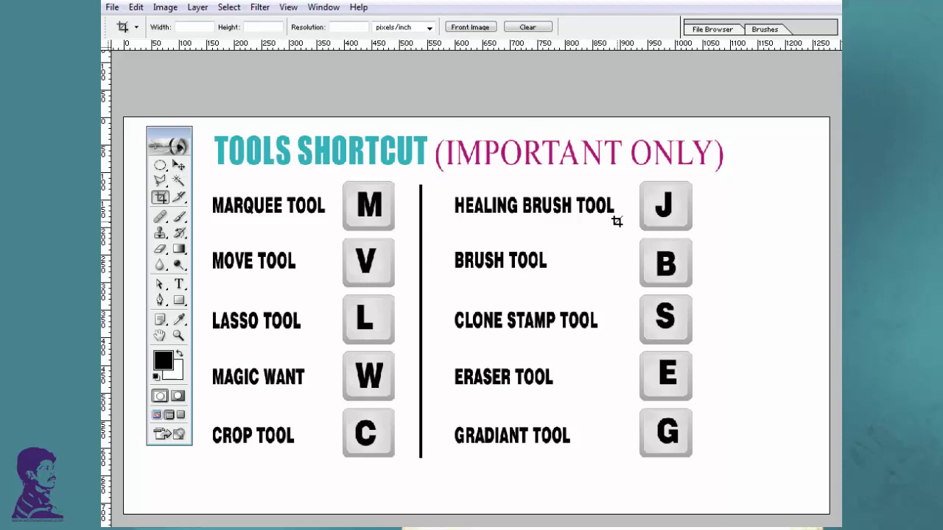
Try the Healing Brush and Patch tools, ending back on Healing Brush
key("j")
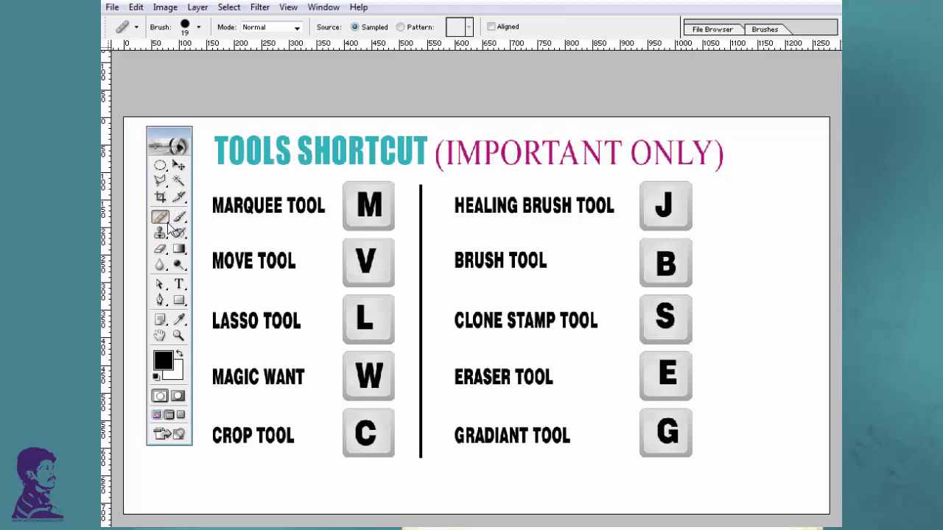
left_click_drag(168, 224, 236, 234)
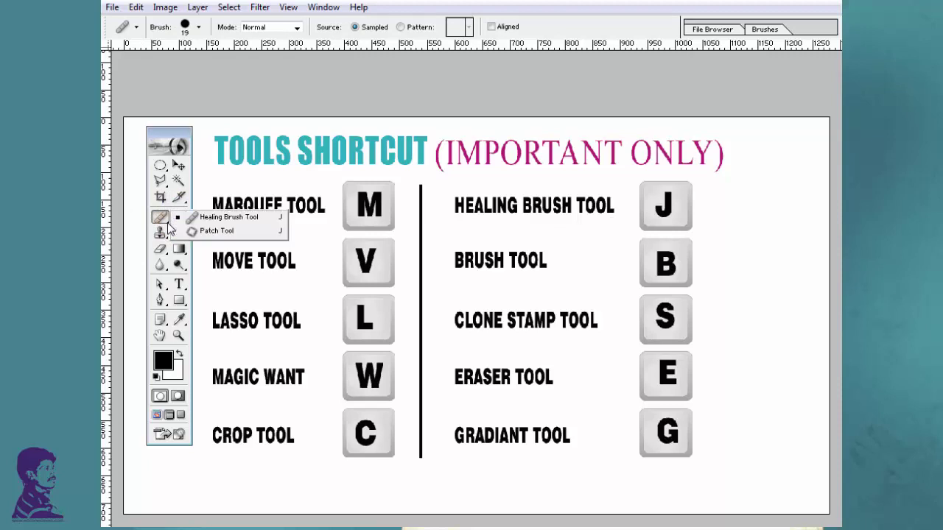
left_click(236, 232)
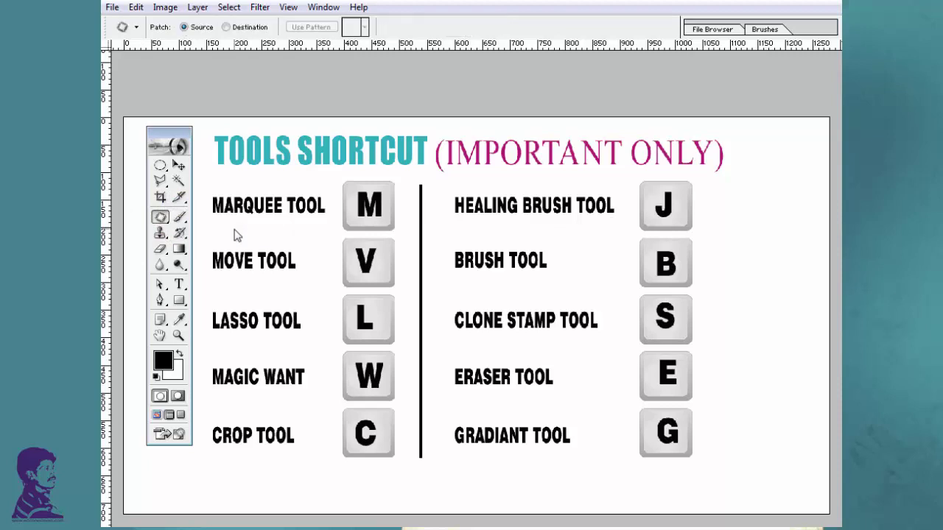
key("shift+j")
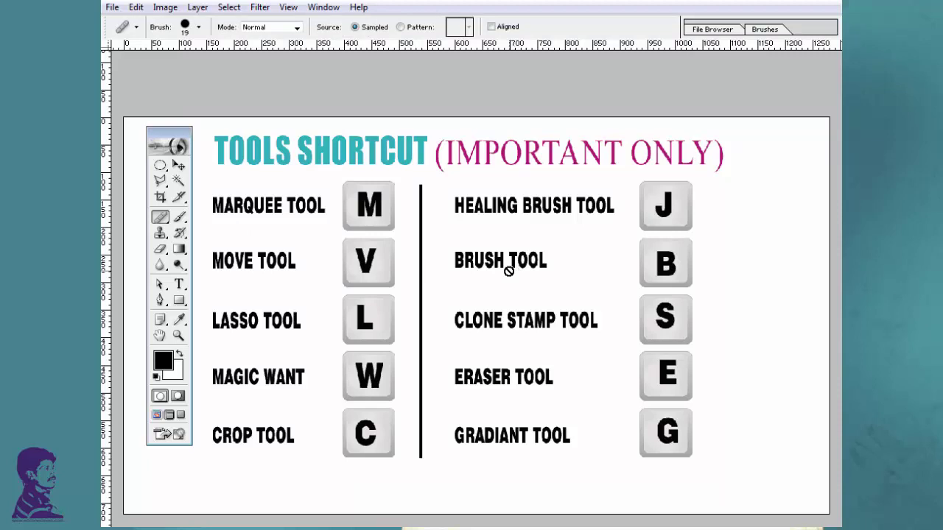
Try the Brush, Clone Stamp and Eraser tools, showing each group's variants
key("b")
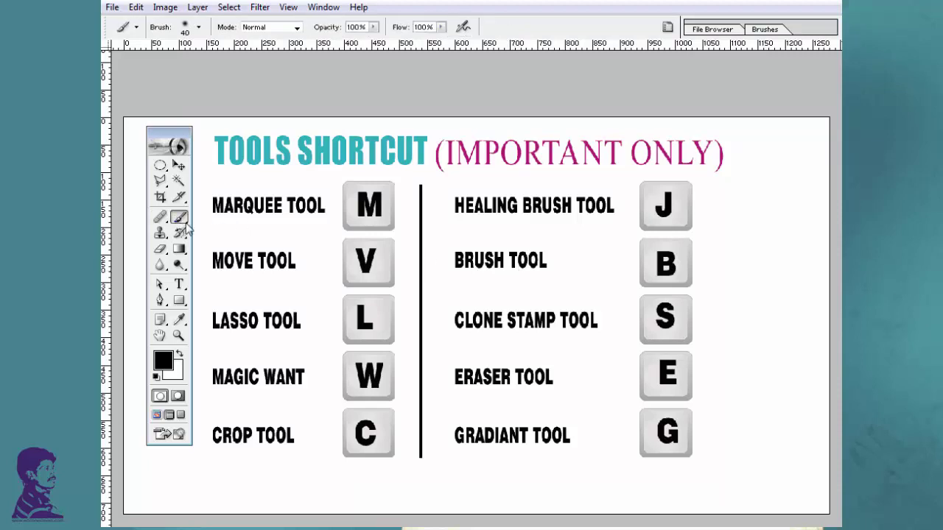
left_click(186, 225)
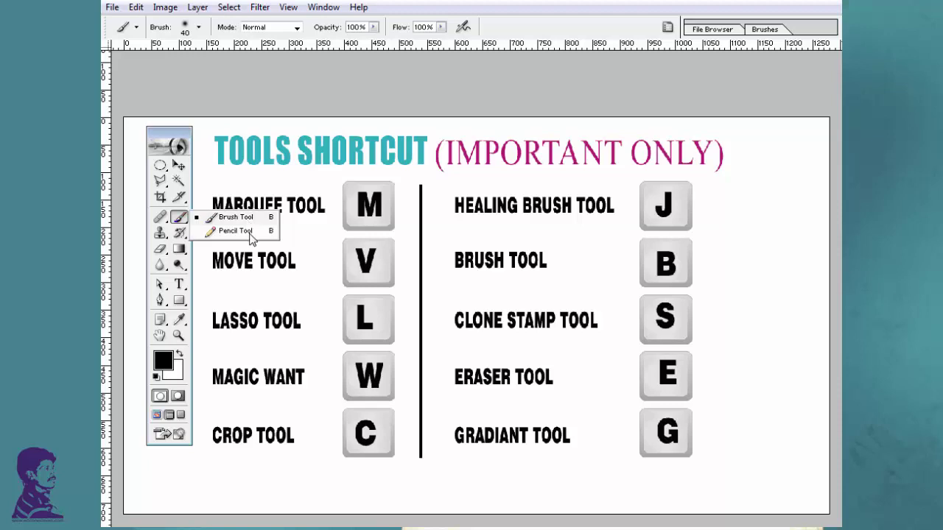
left_click(162, 235)
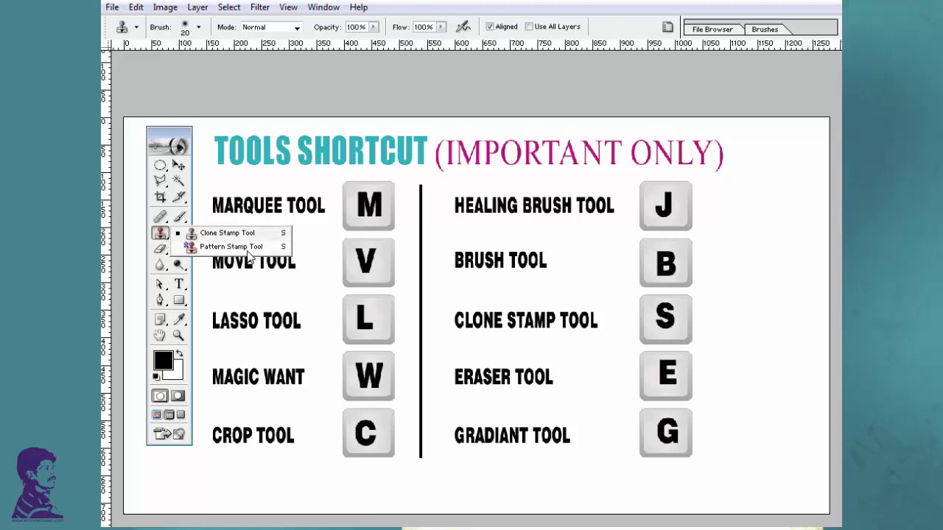
left_click(235, 234)
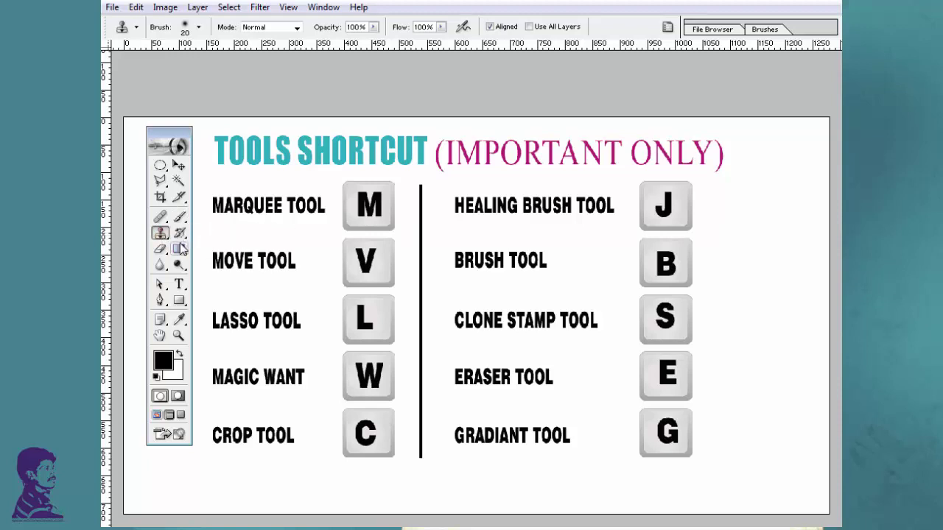
left_click(163, 254)
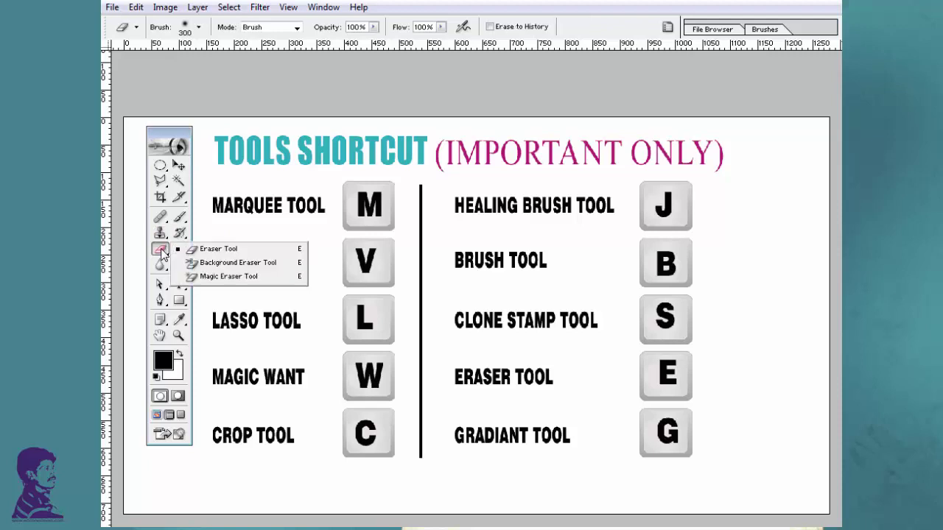
left_click(274, 251)
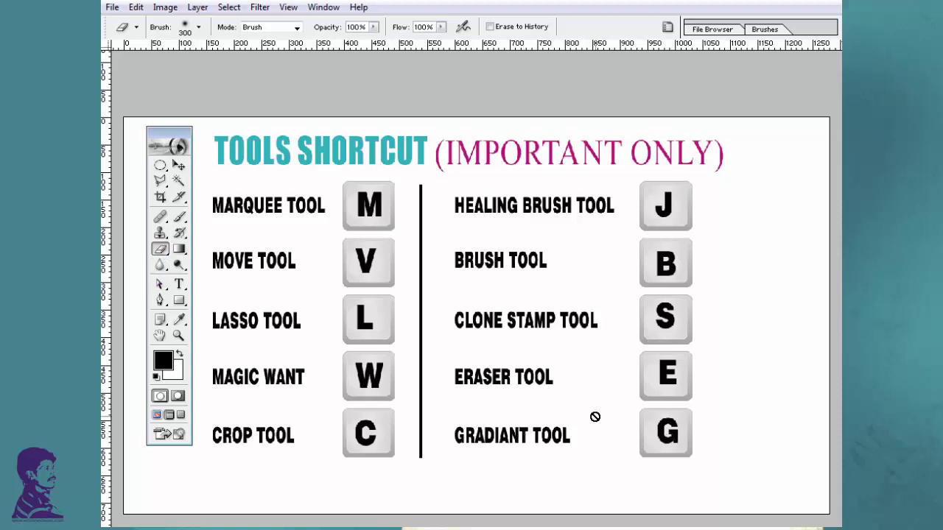
Try Gradient and Paint Bucket, pick Magnetic Lasso, and bring up the Open dialog
key("g")
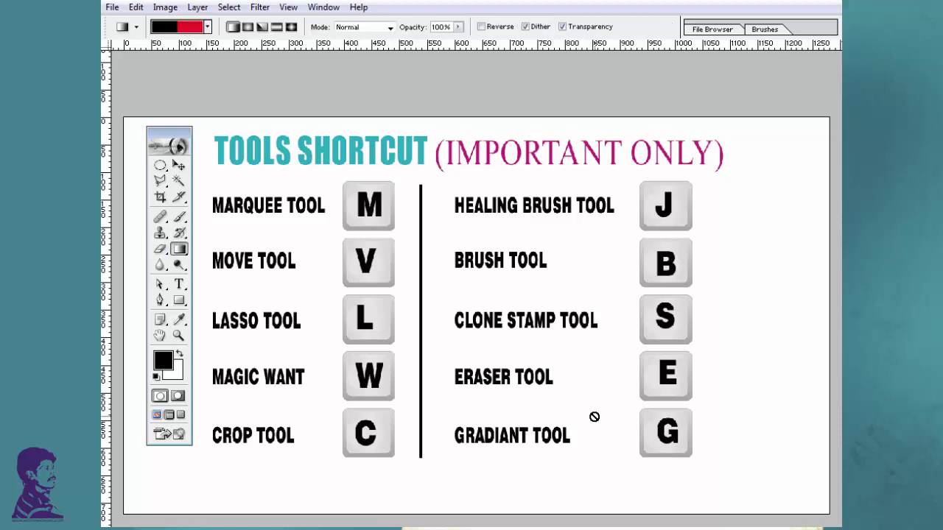
key("shift+g")
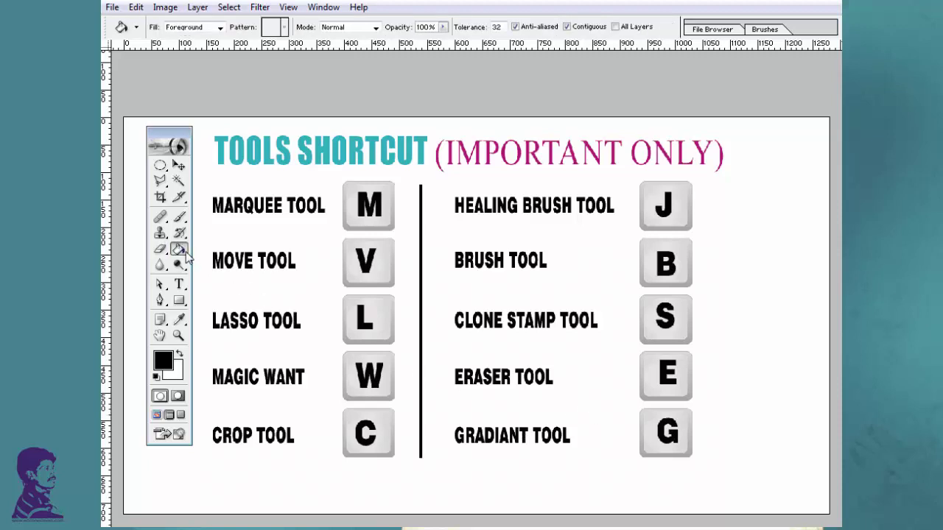
left_click_drag(186, 253, 243, 270)
left_click_drag(179, 253, 235, 249)
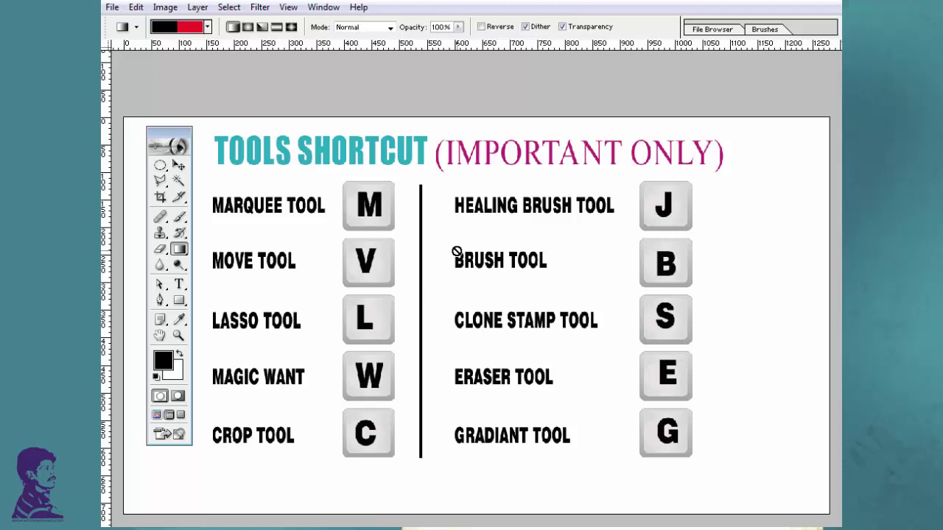
mouse_move(160, 180)
left_mouse_down()
mouse_move(227, 190)
mouse_move(246, 212)
left_mouse_up()
left_click(246, 210)
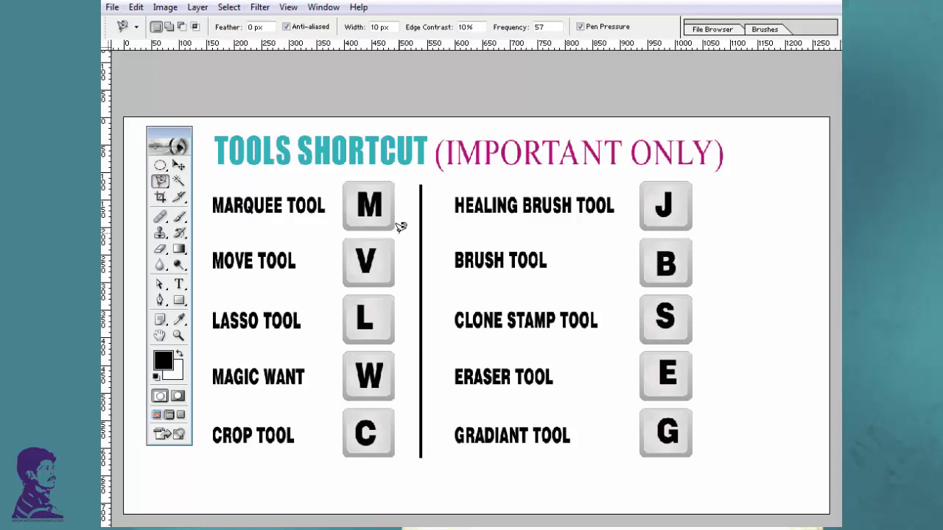
key("ctrl+o")
Open tools shortcut 2 from the Desktop and maximize its window
scroll(398, 221, "down", 5)
left_click(416, 266)
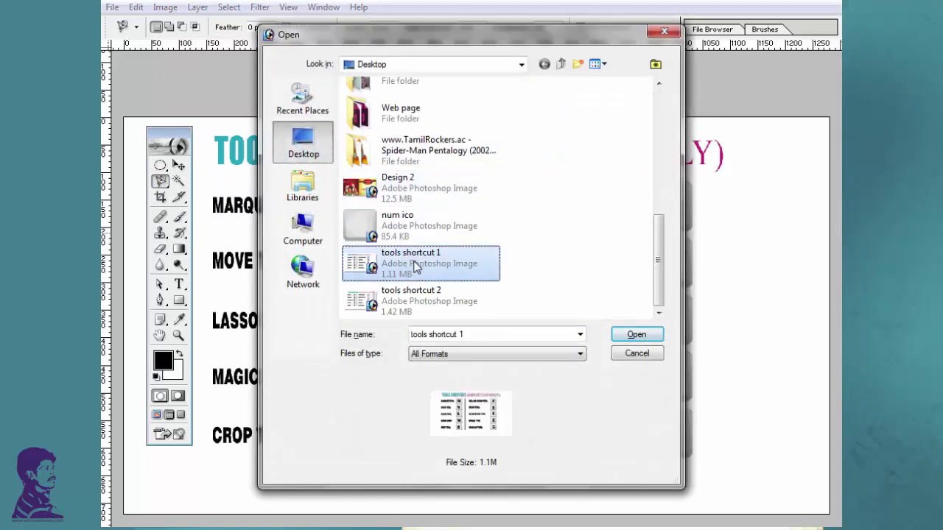
left_click(413, 301)
left_click(637, 334)
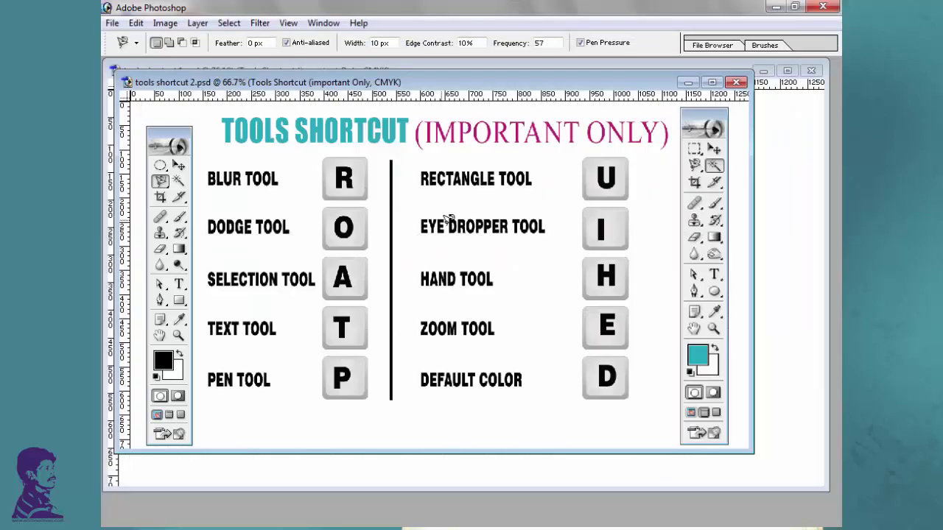
double_click(407, 84)
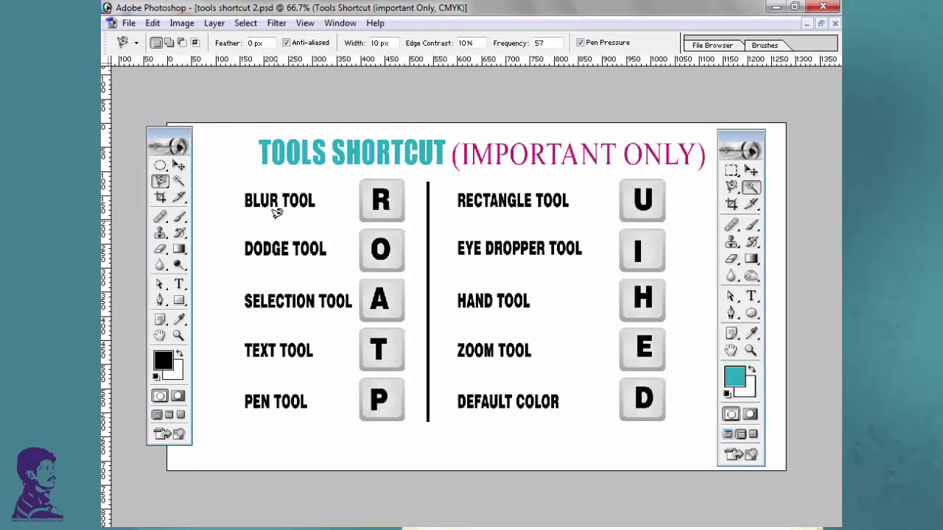
Switch the blur group to Sharpen and the dodge group to Burn
left_click(162, 267)
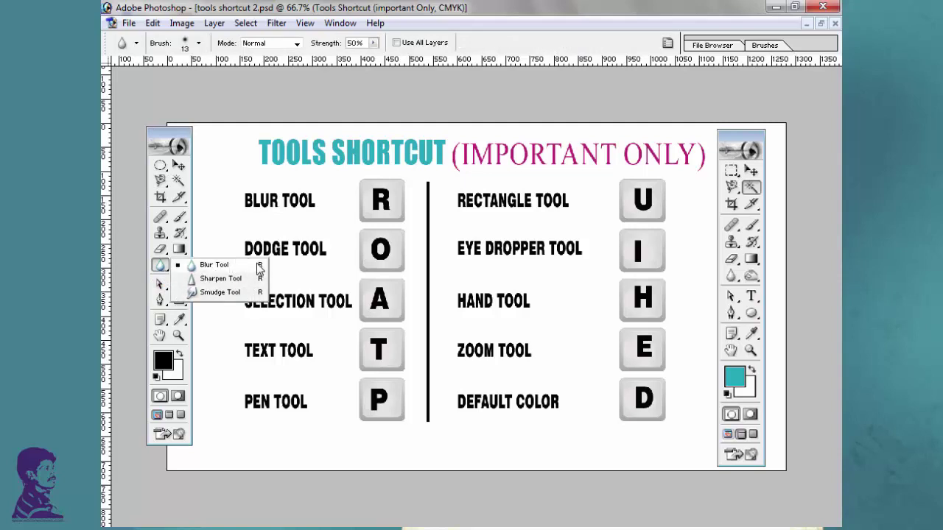
left_click(243, 281)
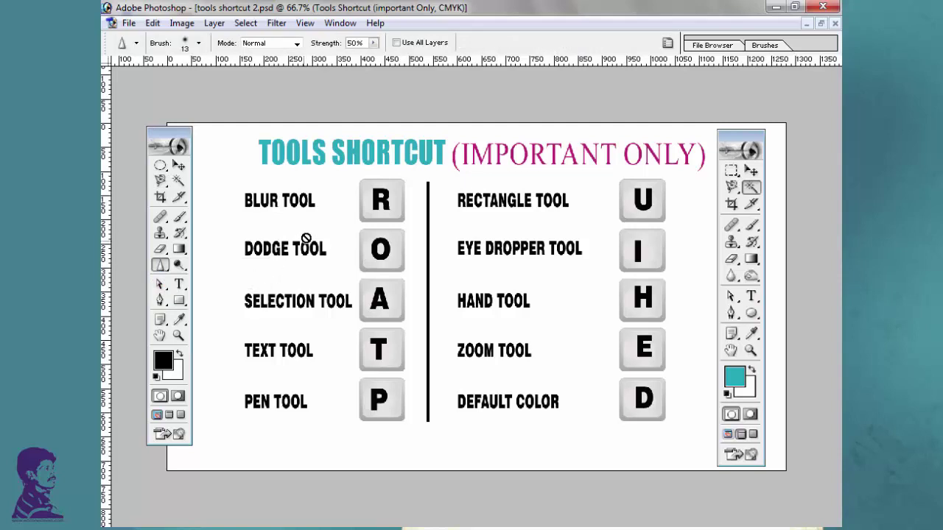
left_click(184, 271)
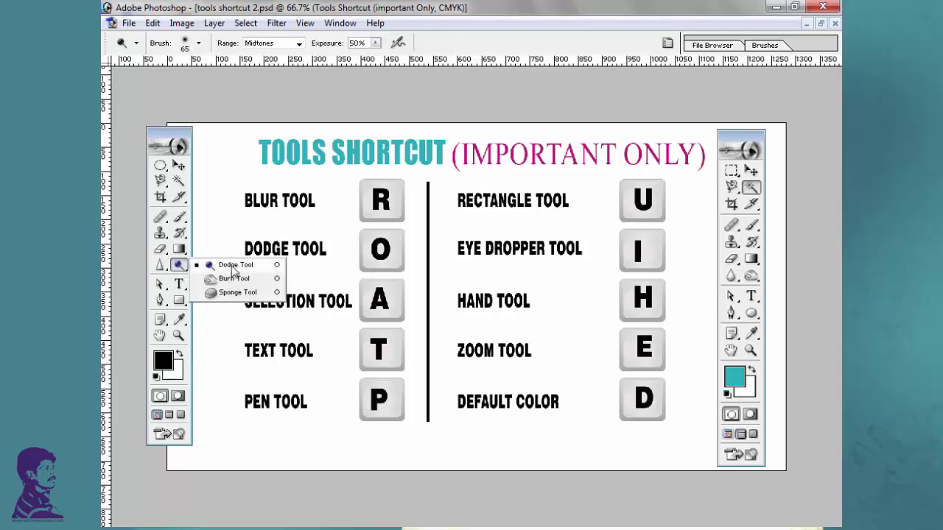
left_click(221, 278)
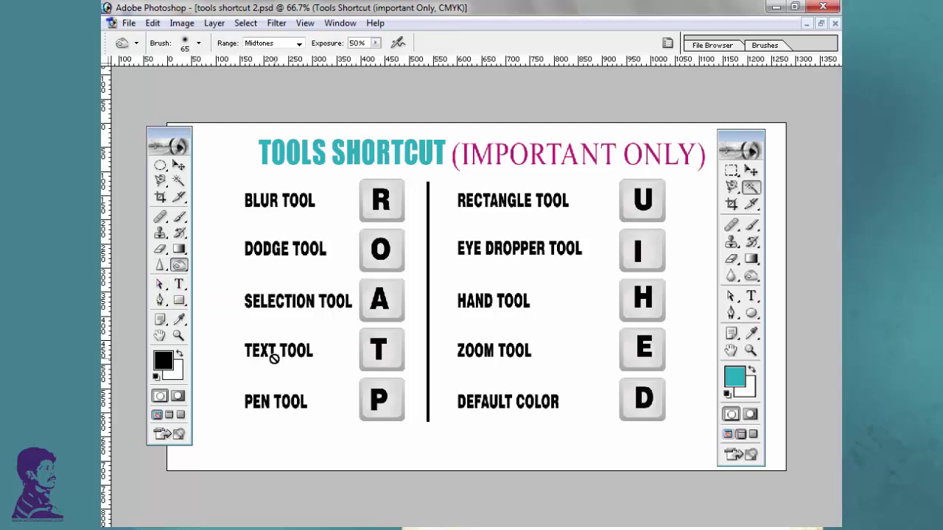
left_click_drag(179, 284, 249, 309)
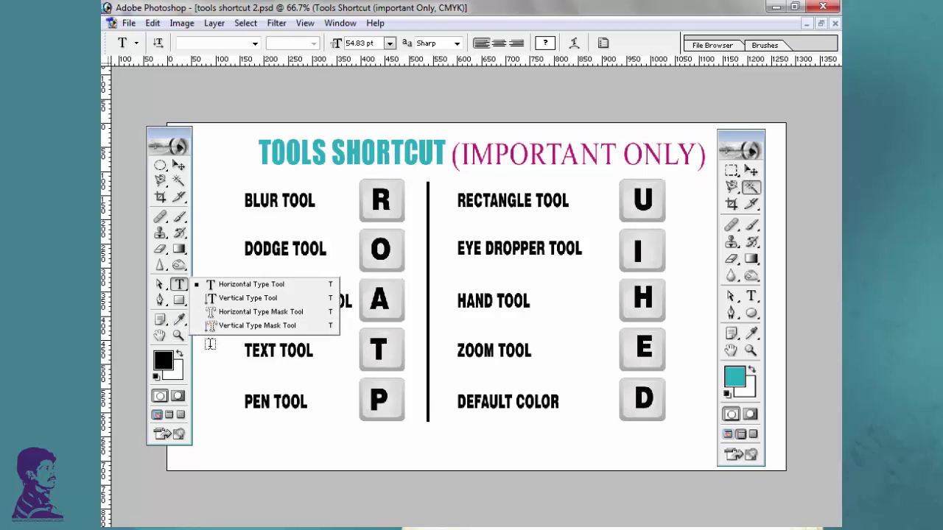
left_click(160, 336)
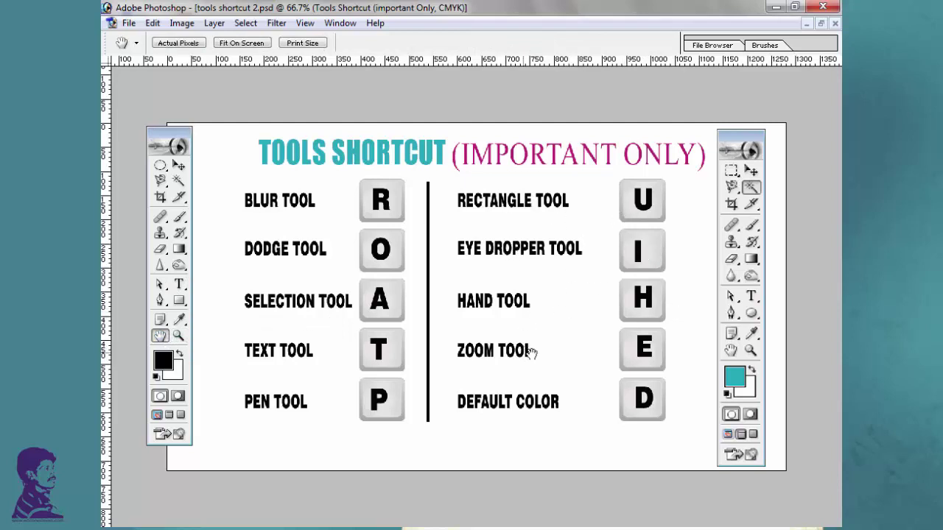
Retype the Zoom Tool key letter from E to Z and commit, then switch to Zoom
key("t")
double_click(645, 349)
type("S")
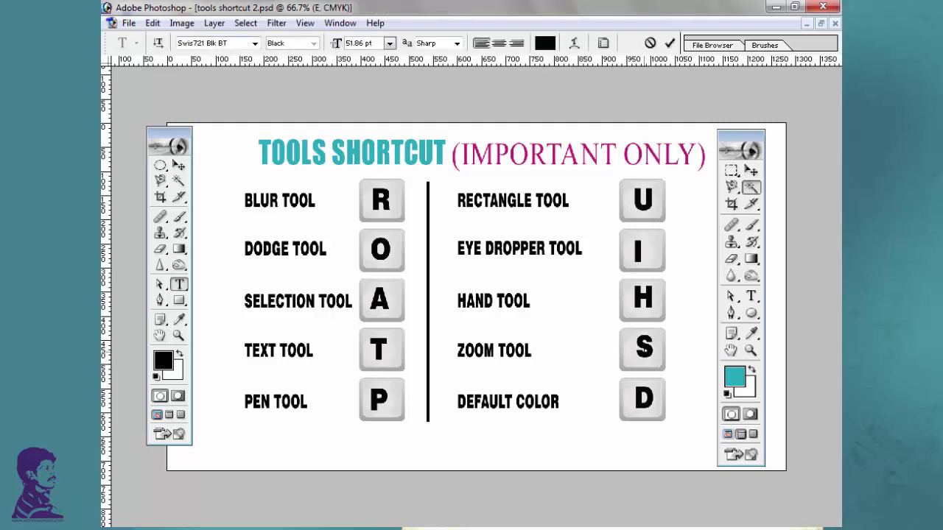
key("ctrl+a")
type("Z")
key("ctrl+Return")
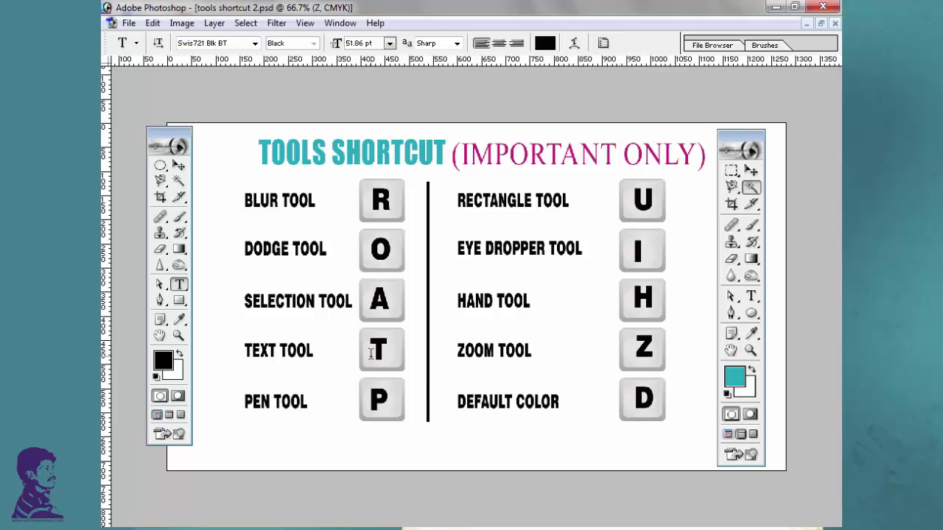
key("z")
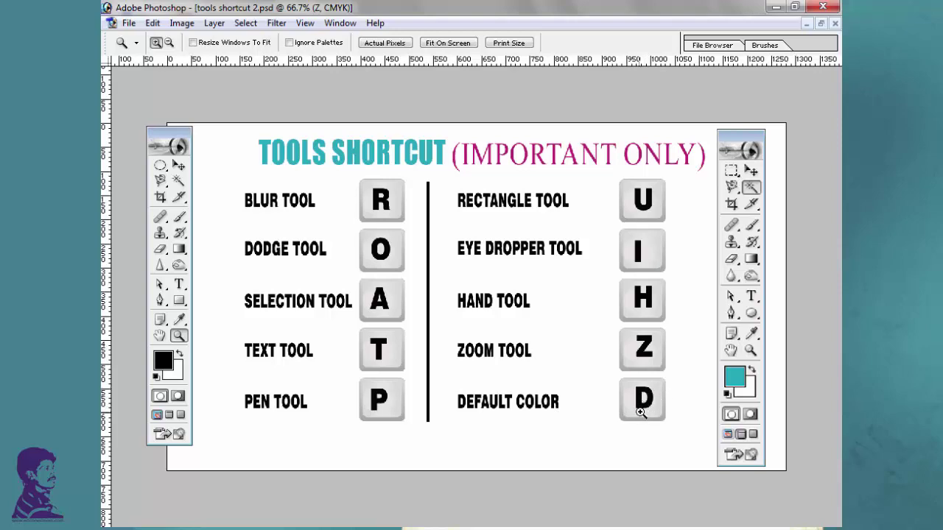
left_click(164, 359)
left_click(403, 151)
left_click(537, 82)
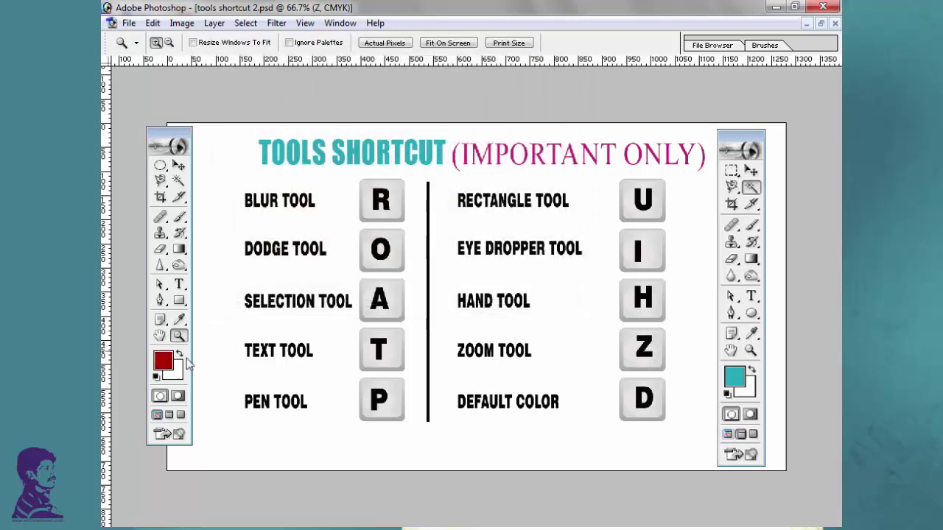
left_click(178, 376)
left_click(394, 91)
left_click(537, 83)
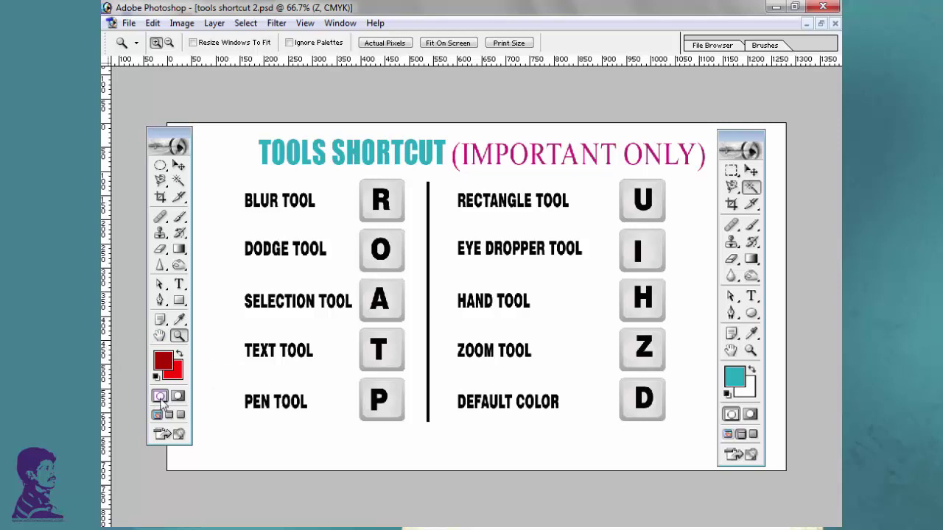
key("d")
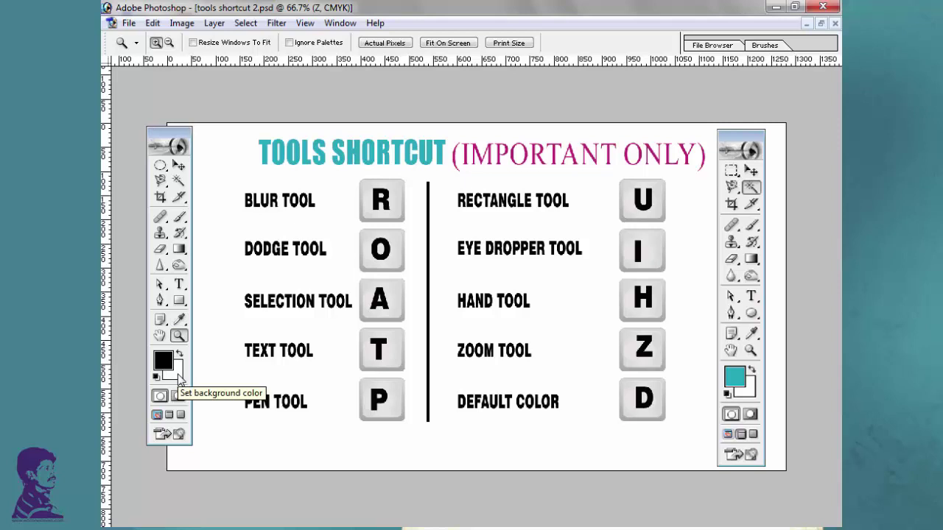
Duplicate the D letter below its key and retype it as X
key("v")
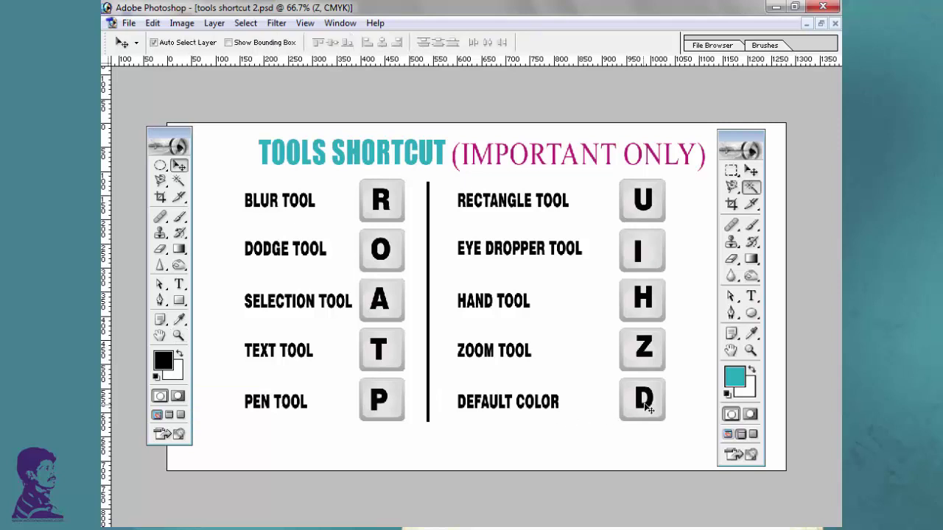
left_click_drag(643, 404, 640, 444)
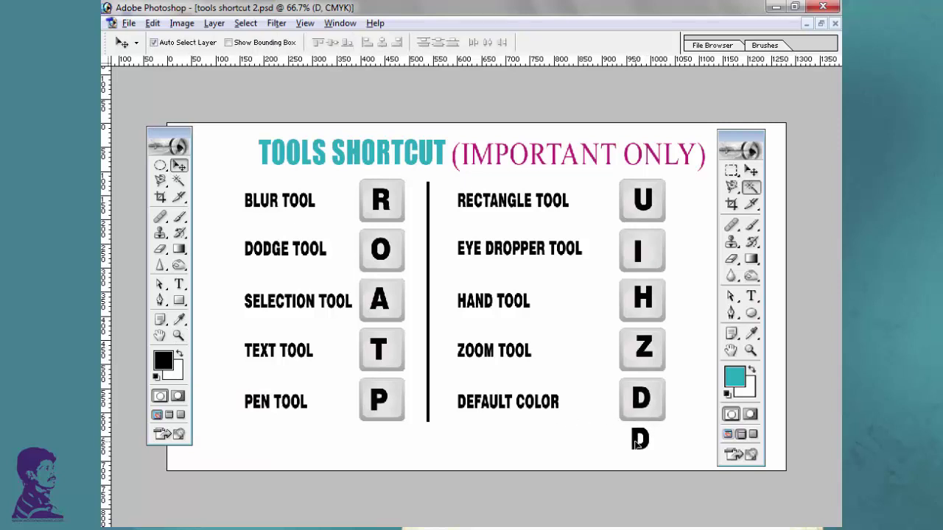
key("t")
double_click(640, 440)
type("x")
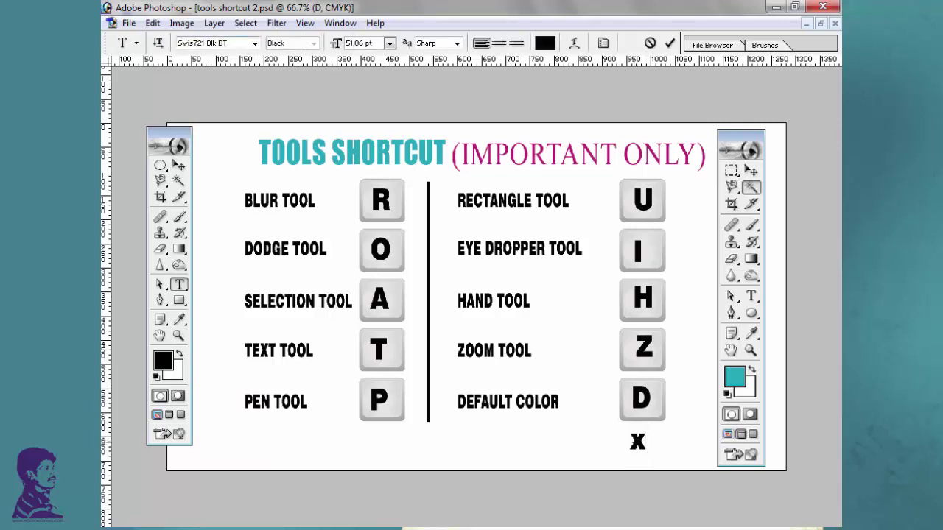
key("ctrl+Return")
Duplicate the DEFAULT COLOR label beside the X and append 'Change'
left_click(534, 397)
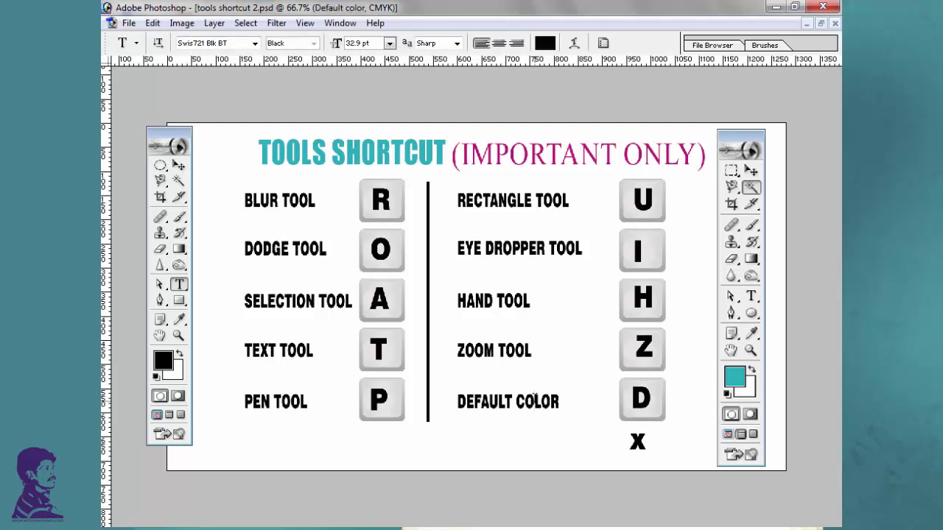
left_click_drag(534, 397, 535, 440)
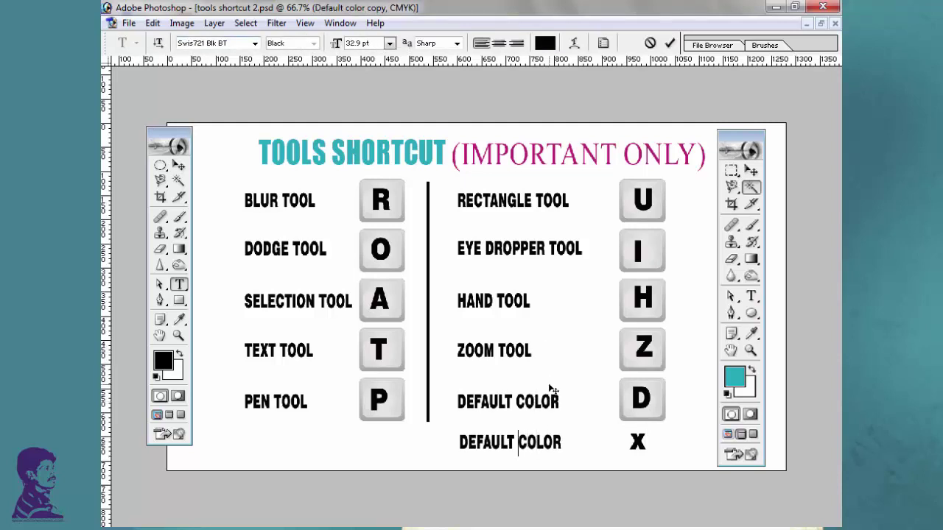
type("Change")
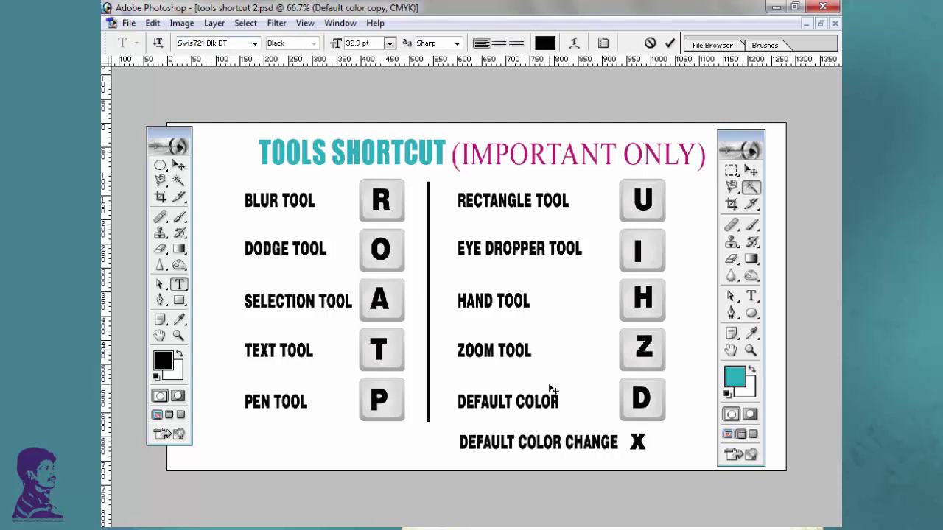
key("ctrl+Return")
Copy the D key button image to a new layer behind the X
key("v")
left_click(658, 400)
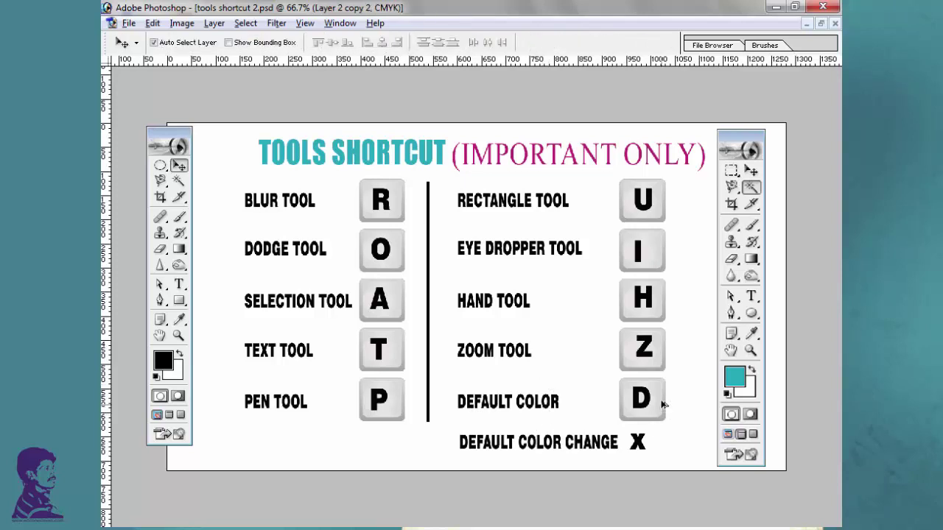
left_click_drag(658, 400, 663, 438)
key("m")
left_click_drag(673, 404, 692, 431)
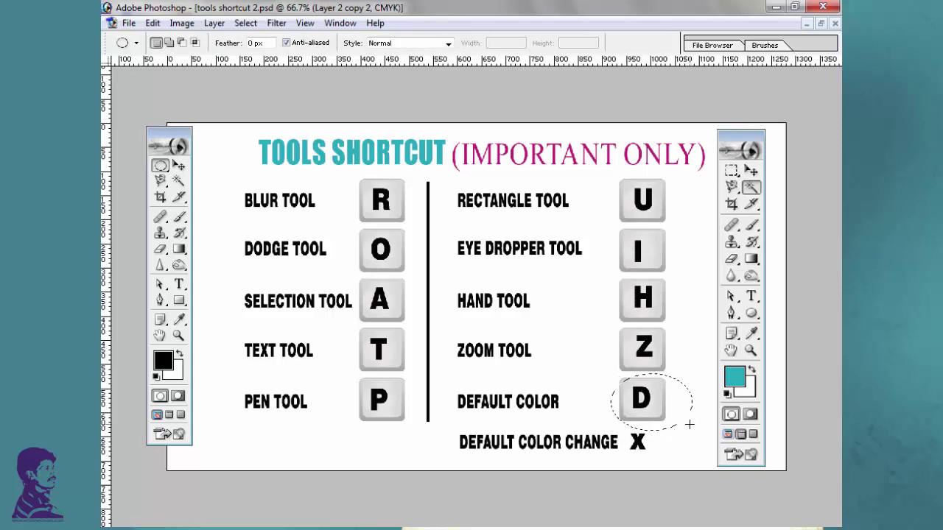
key("shift+m")
mouse_move(664, 391)
left_mouse_down()
mouse_move(610, 404)
mouse_move(680, 421)
mouse_move(660, 458)
left_mouse_up()
key("ctrl+j")
Nudge the DEFAULT COLOR CHANGE label into alignment beside the X key
key("v")
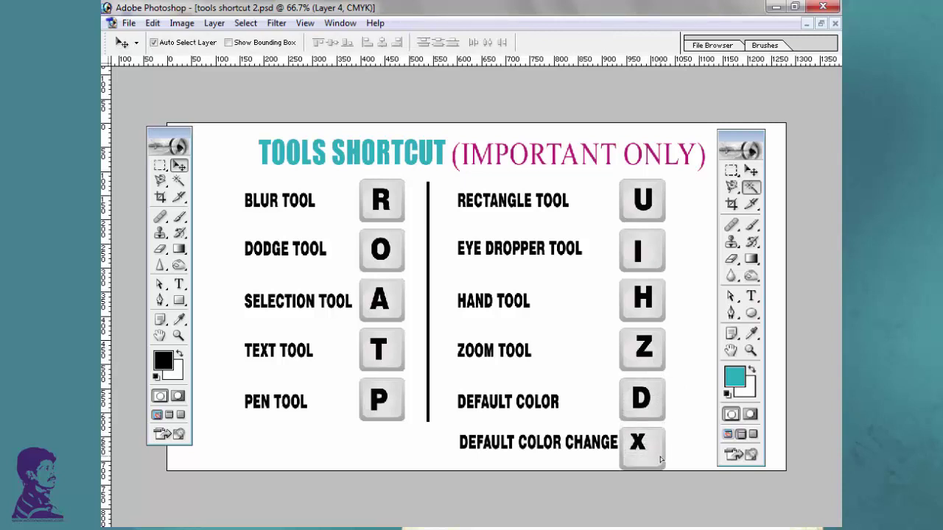
key("t")
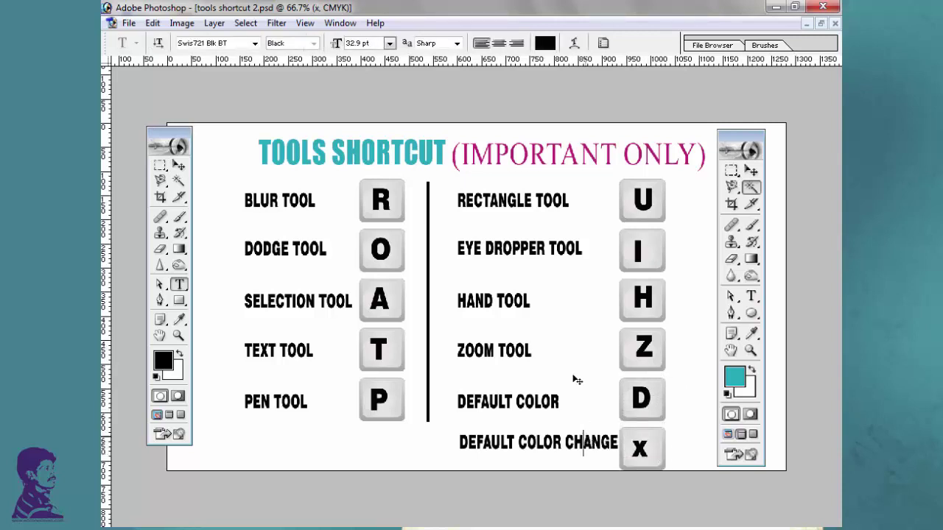
left_click_drag(572, 379, 572, 384)
key("v")
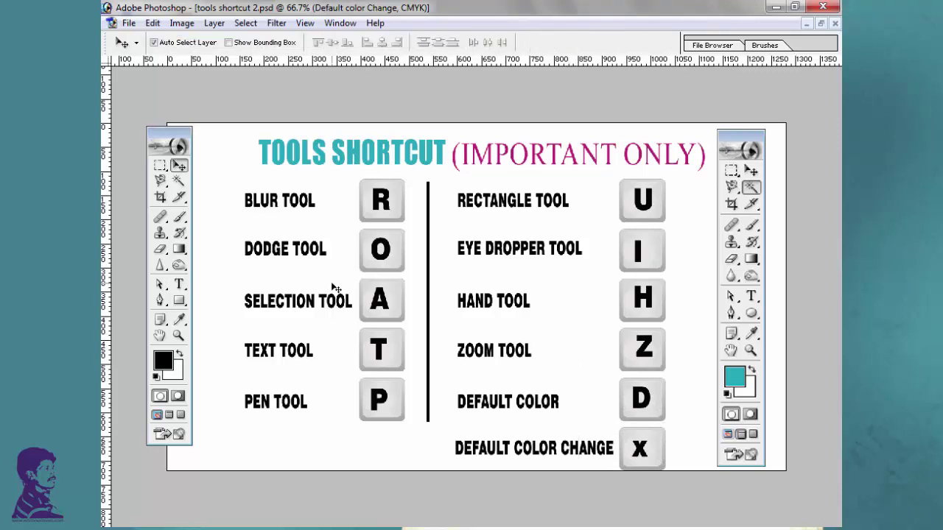
key("m")
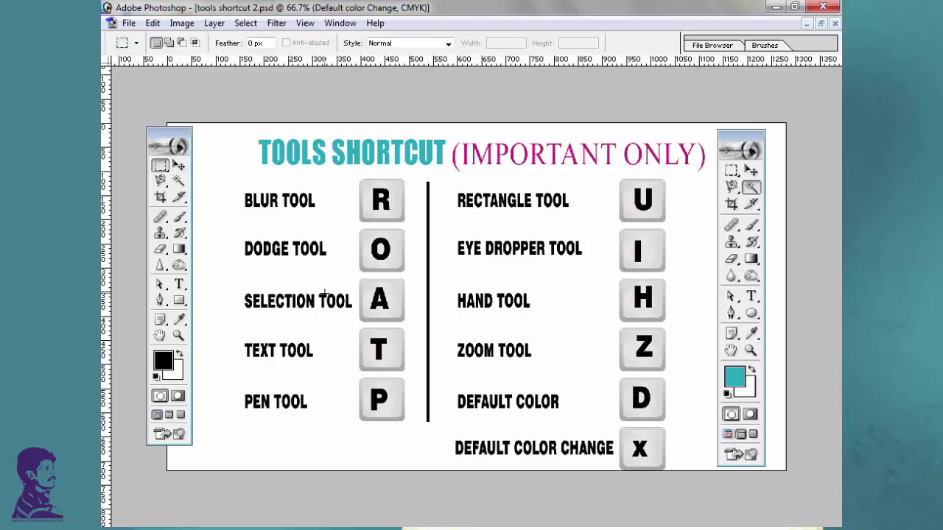
key("p")
left_click(276, 107)
mouse_move(234, 450)
left_mouse_down()
mouse_move(274, 516)
mouse_move(132, 502)
left_mouse_up()
left_click(147, 109)
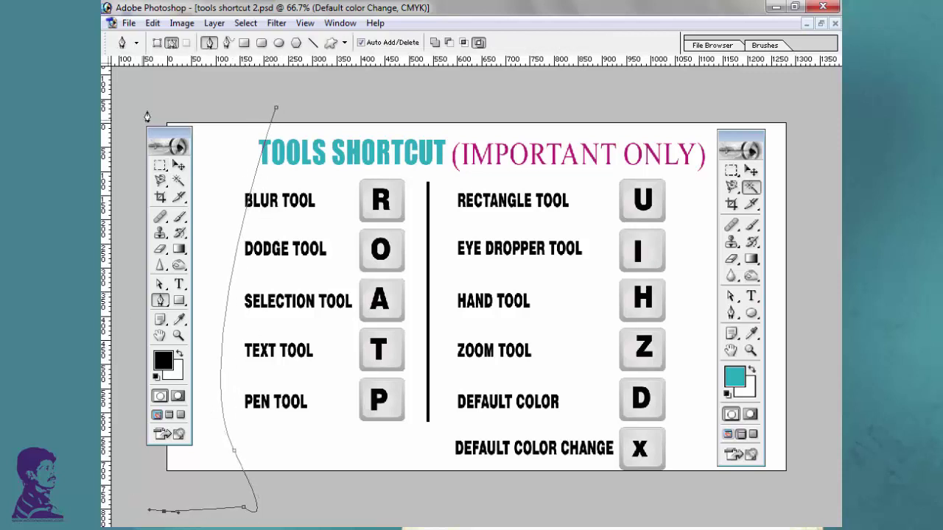
left_click(275, 107)
key("ctrl+Return")
key("ctrl+shift+alt+n")
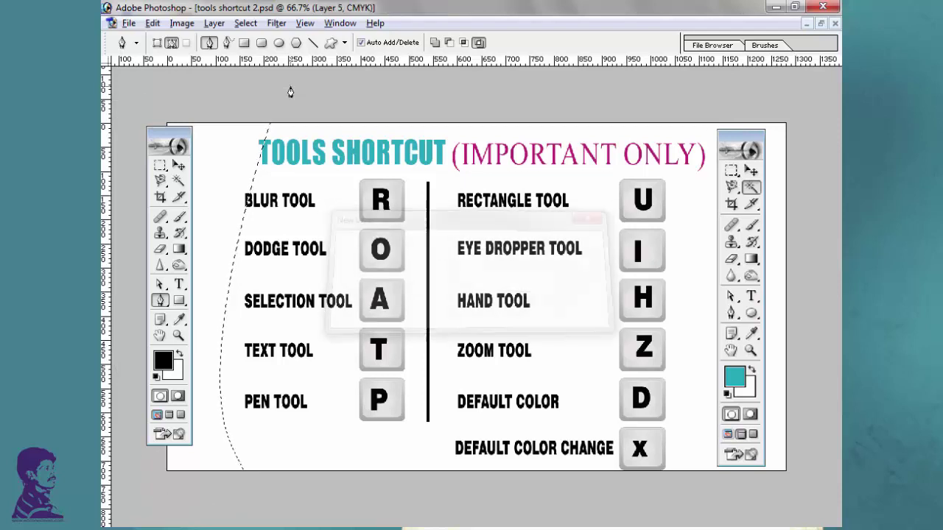
key("alt+BackSpace")
key("v")
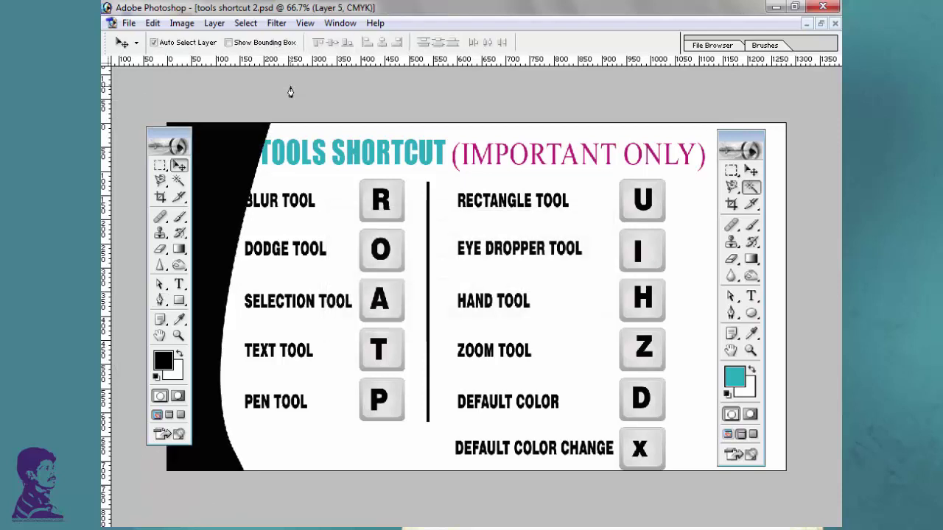
left_click(214, 22)
left_click(434, 70)
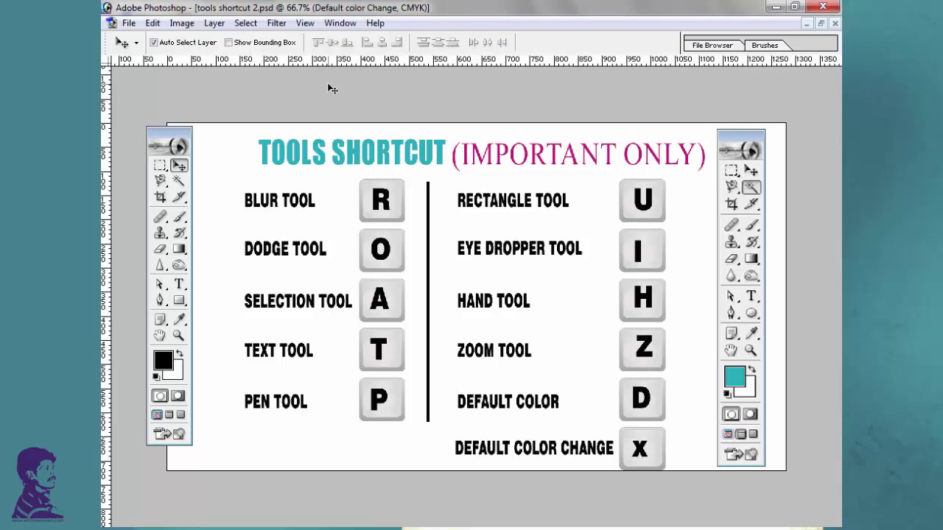
left_click(129, 23)
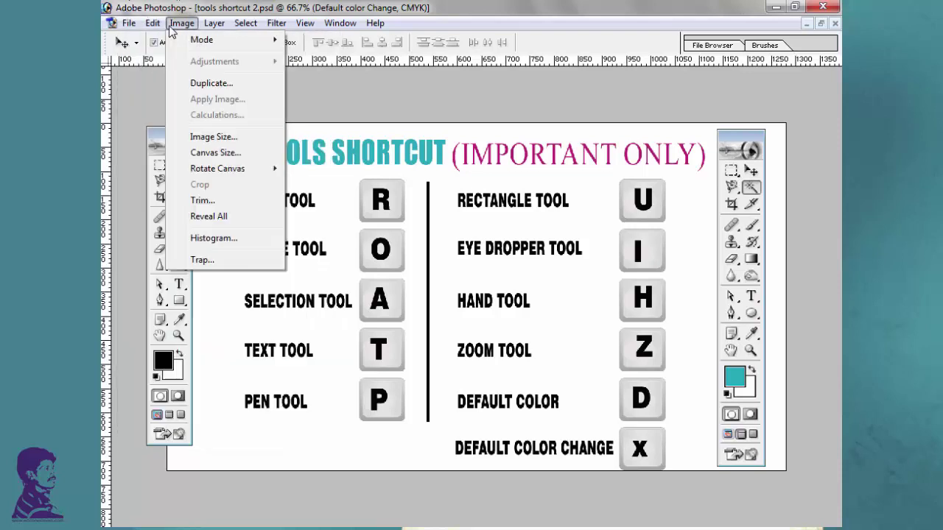
left_click(525, 21)
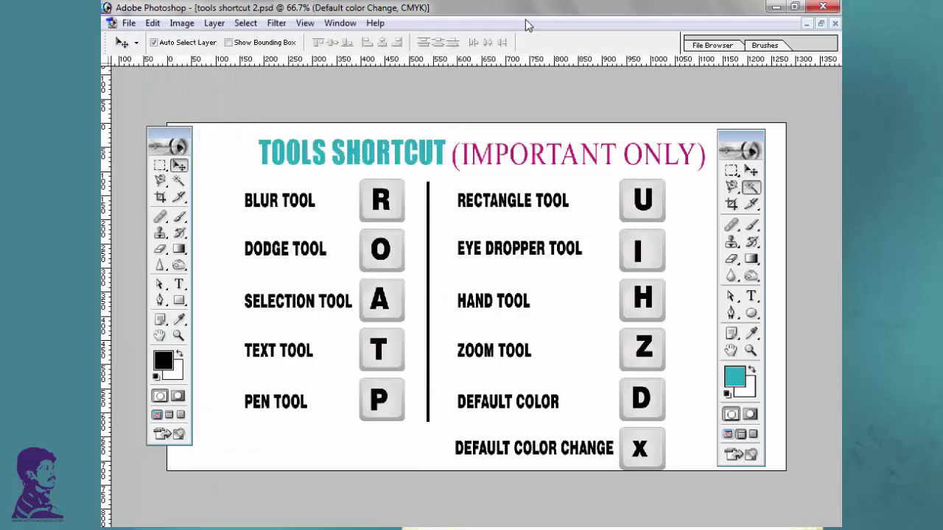